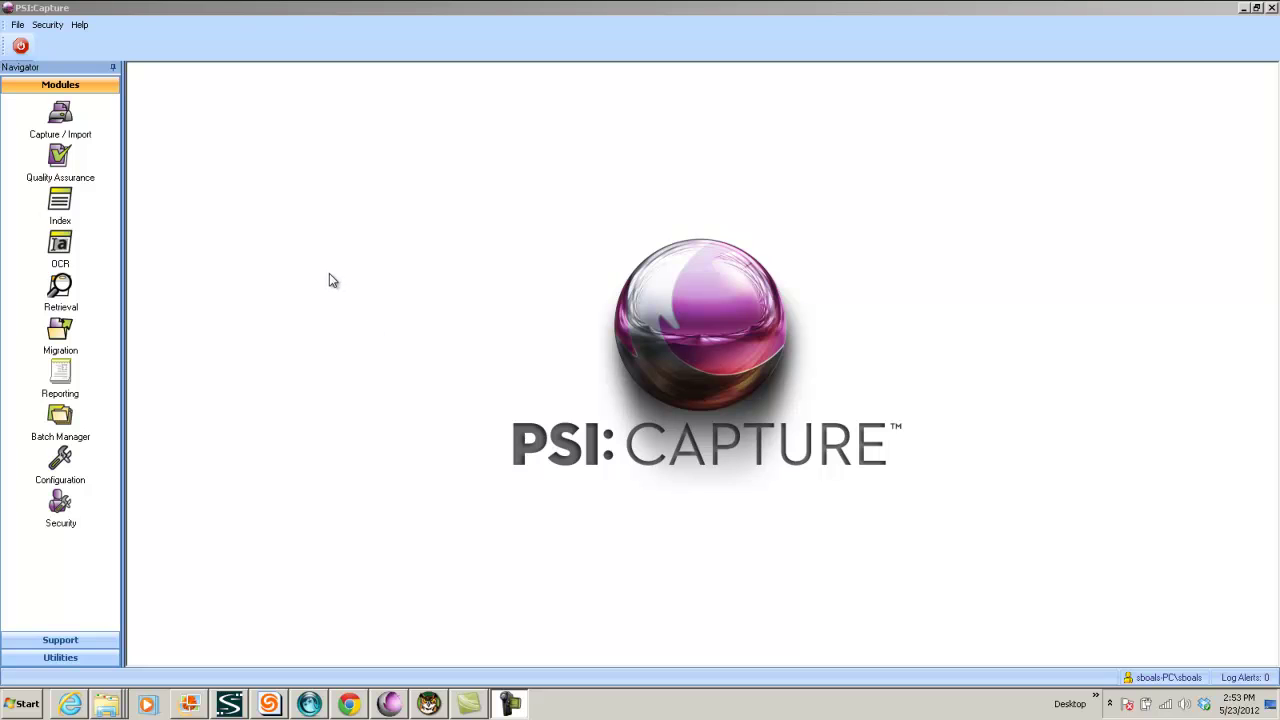
Step: Open the Capture / Import module with the Assessor document type
left_click(79, 125)
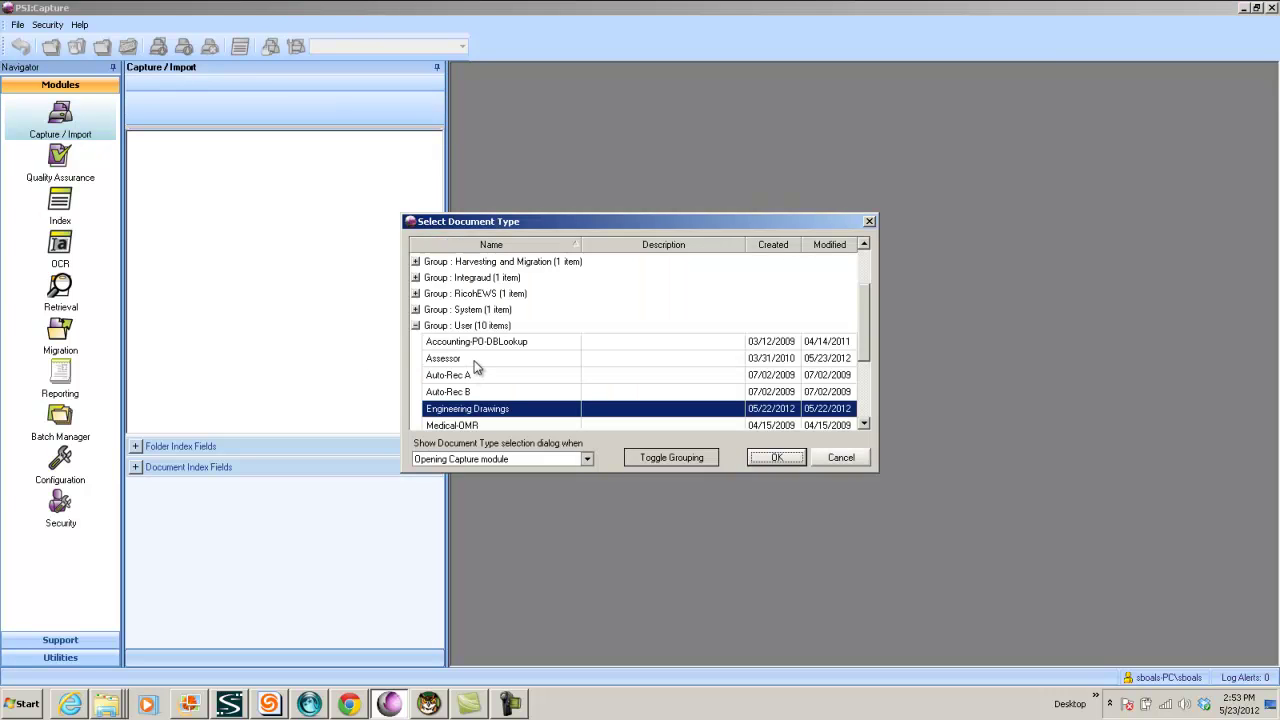
left_click(474, 360)
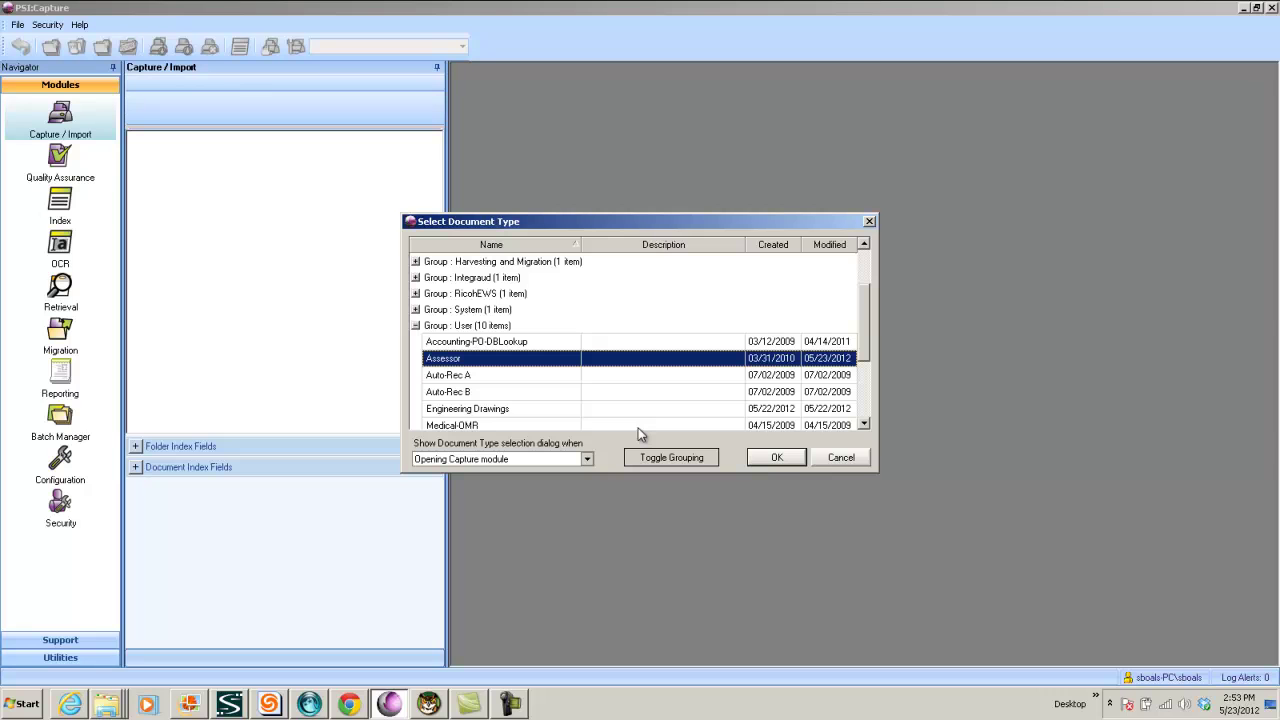
left_click(779, 458)
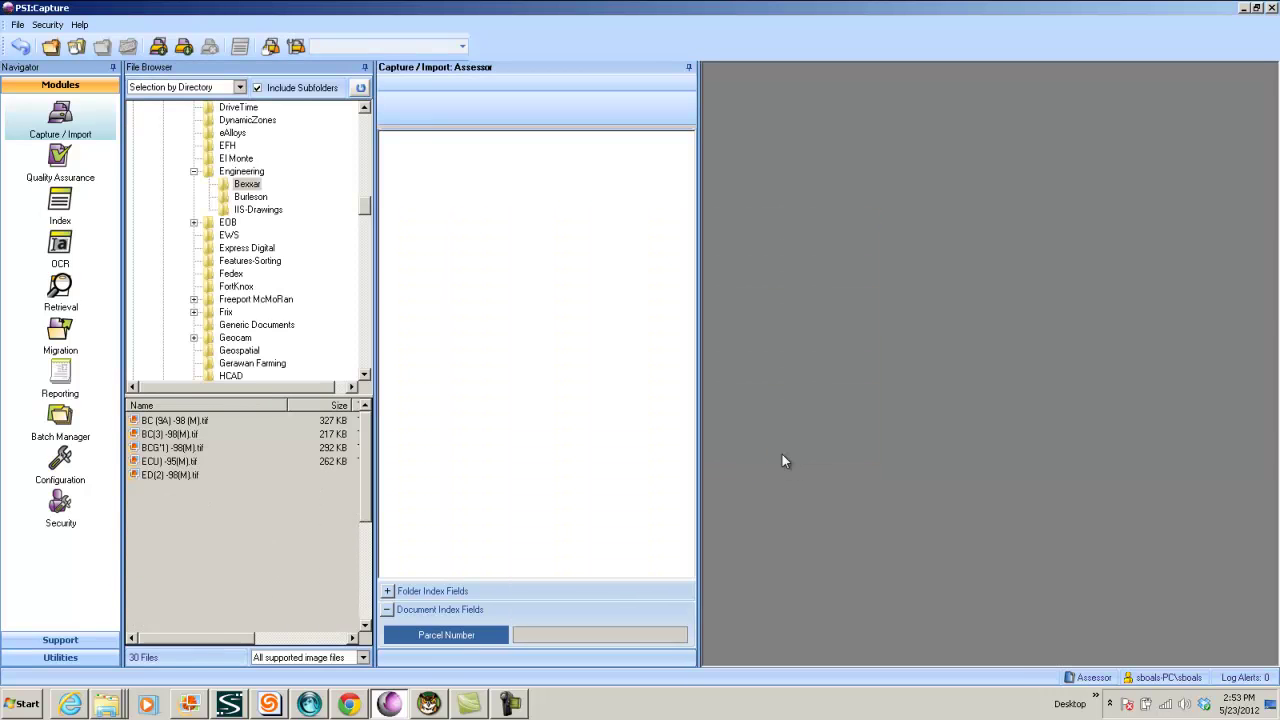
Step: Import the map files from the Assessor folder into a new batch and close it so it moves to Quality Assurance
left_click_drag(365, 229, 368, 178)
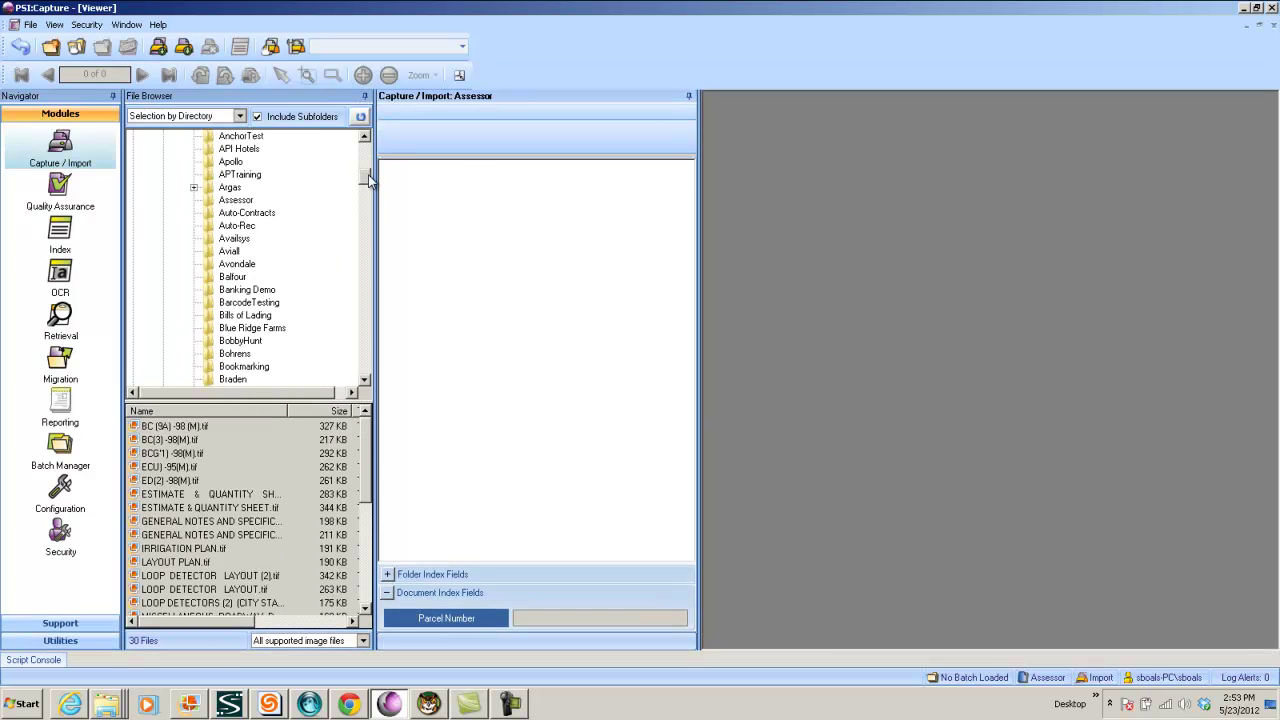
left_click(247, 203)
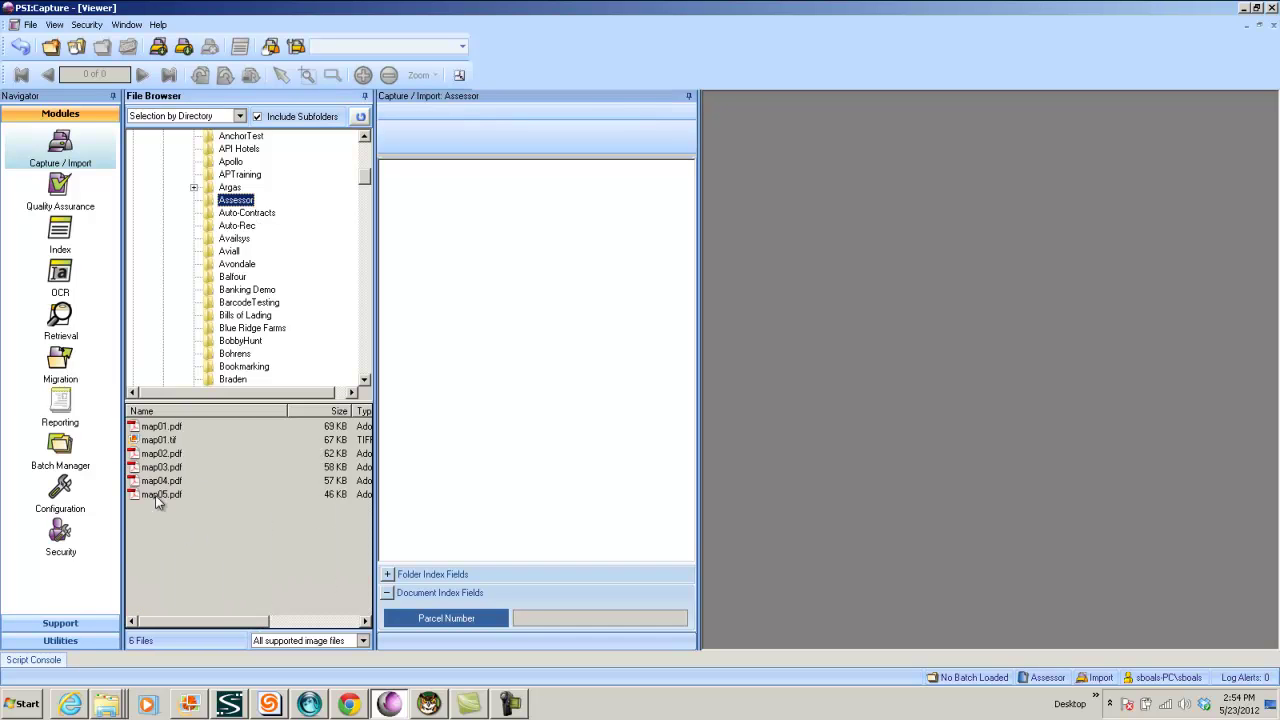
left_click(158, 46)
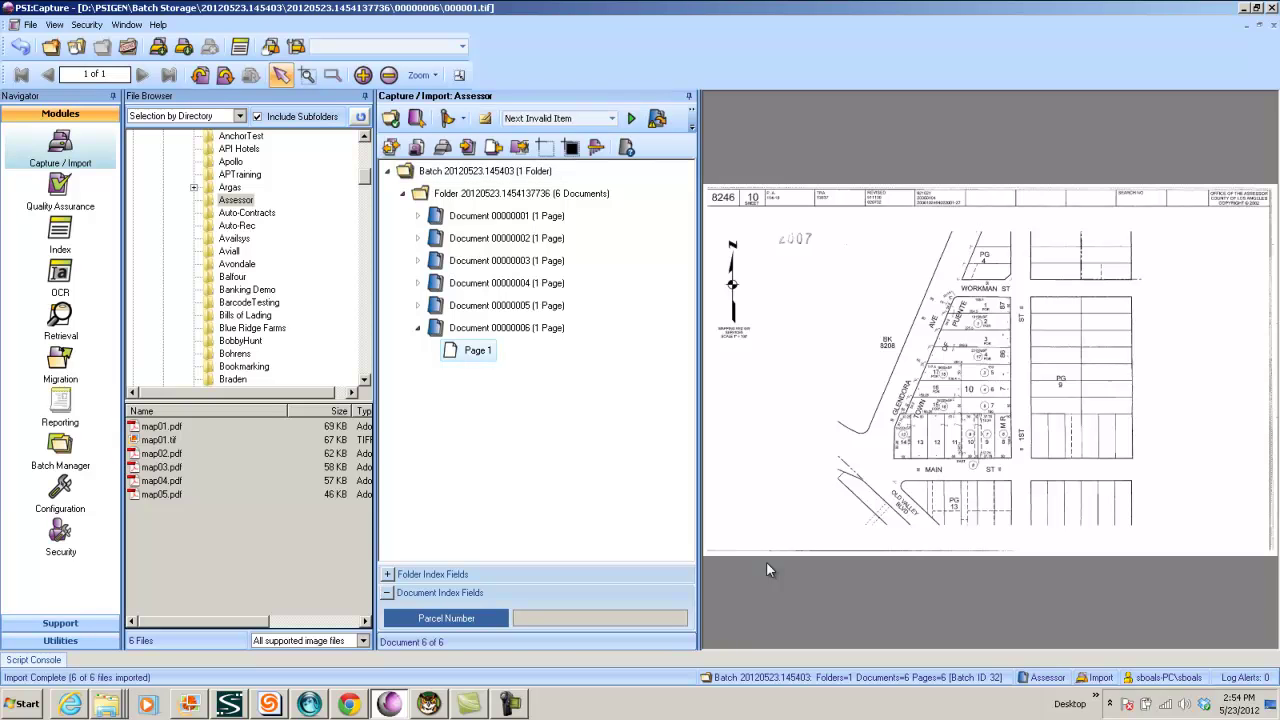
left_click(127, 47)
left_click(597, 397)
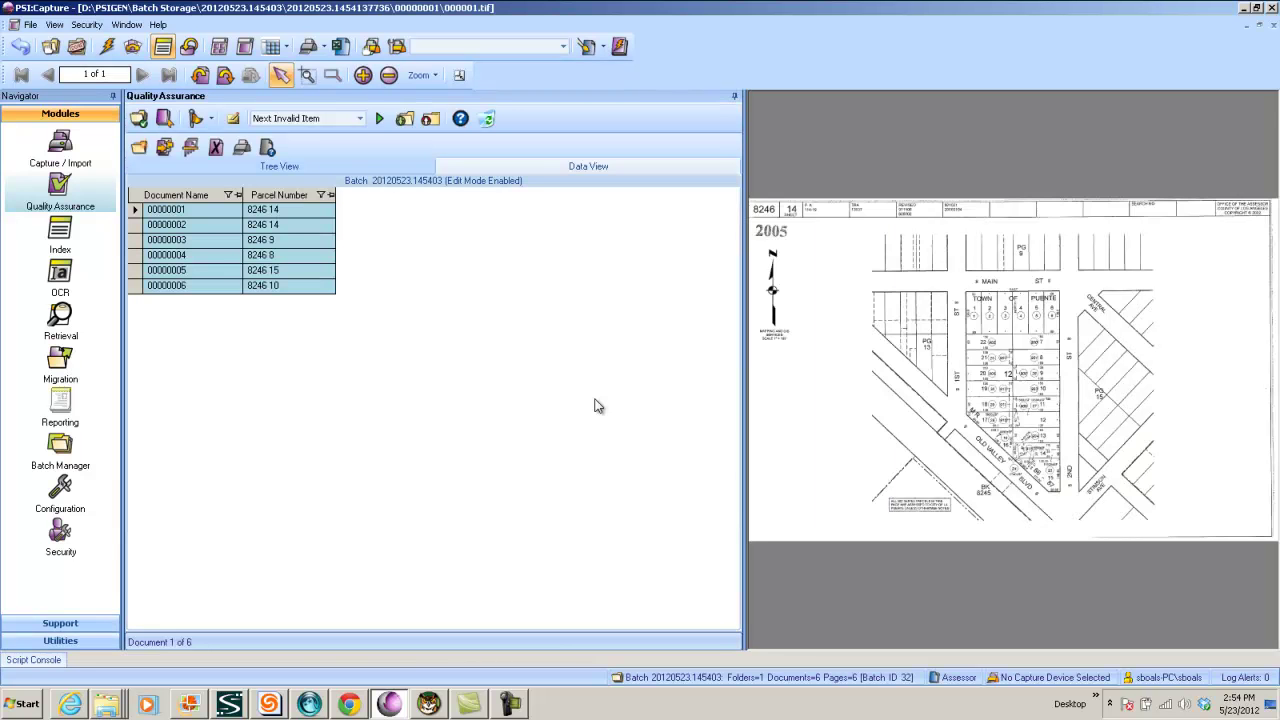
Step: Check the parcel numbers of documents 00000003 to 00000006 against their map images
left_click(296, 241)
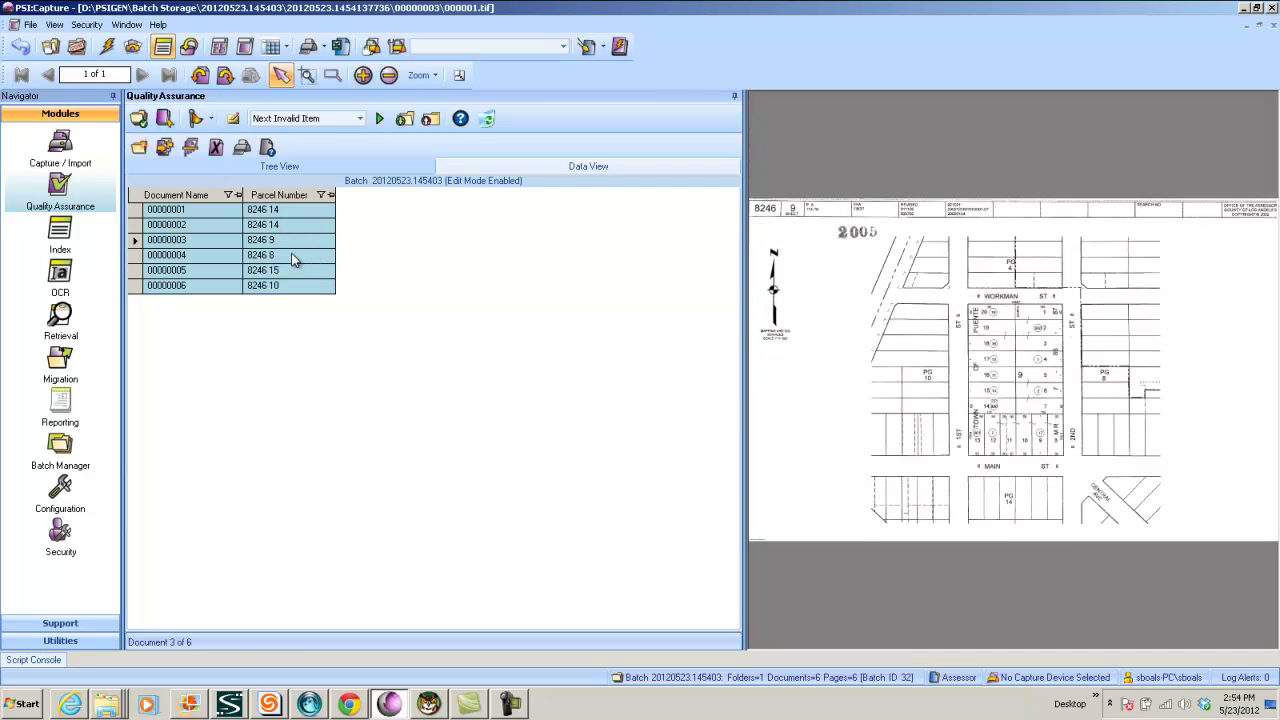
left_click(295, 258)
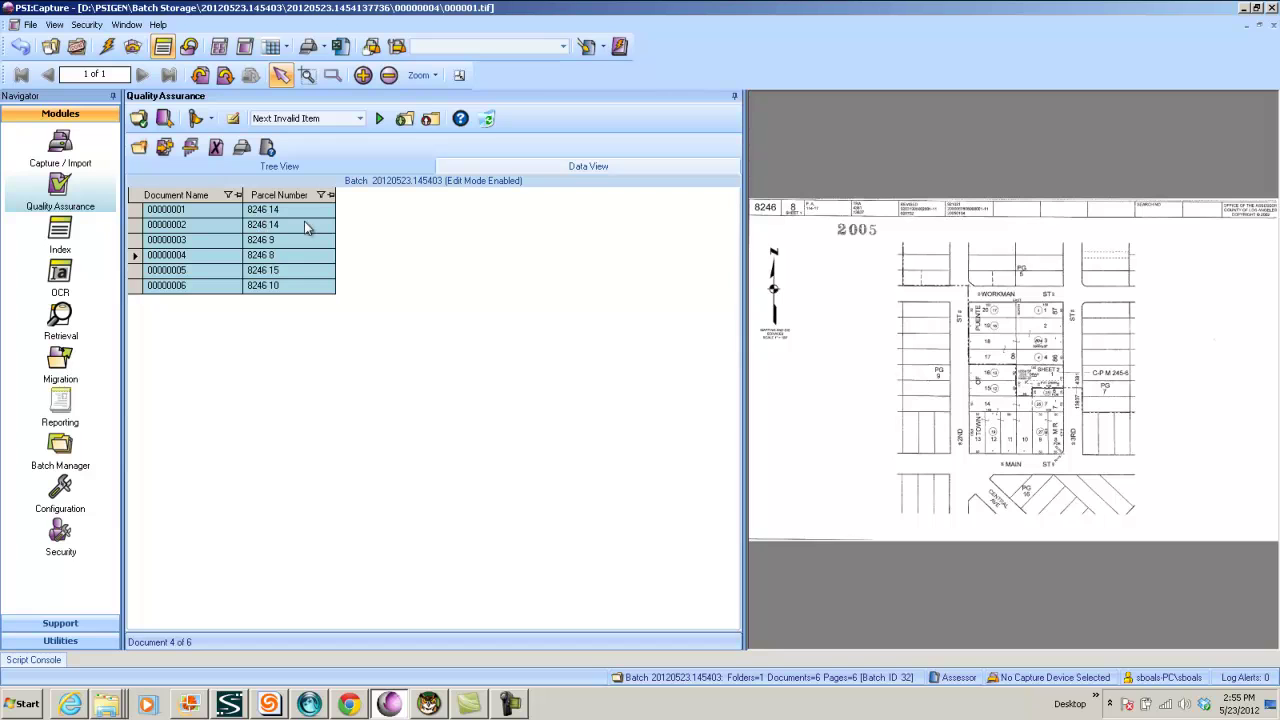
left_click(296, 272)
left_click(296, 286)
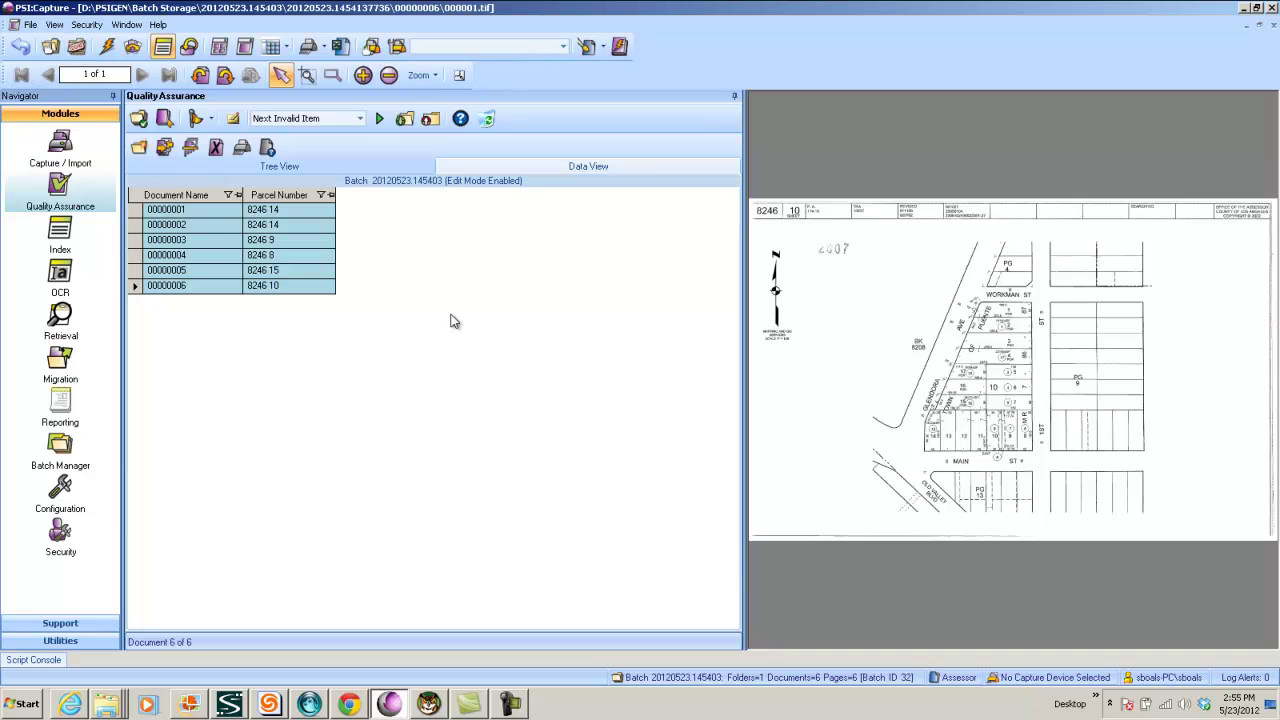
Step: Switch to Internet Explorer and view the 8246 folder in the SharePoint Assesor library, then minimize the browser
left_click(70, 704)
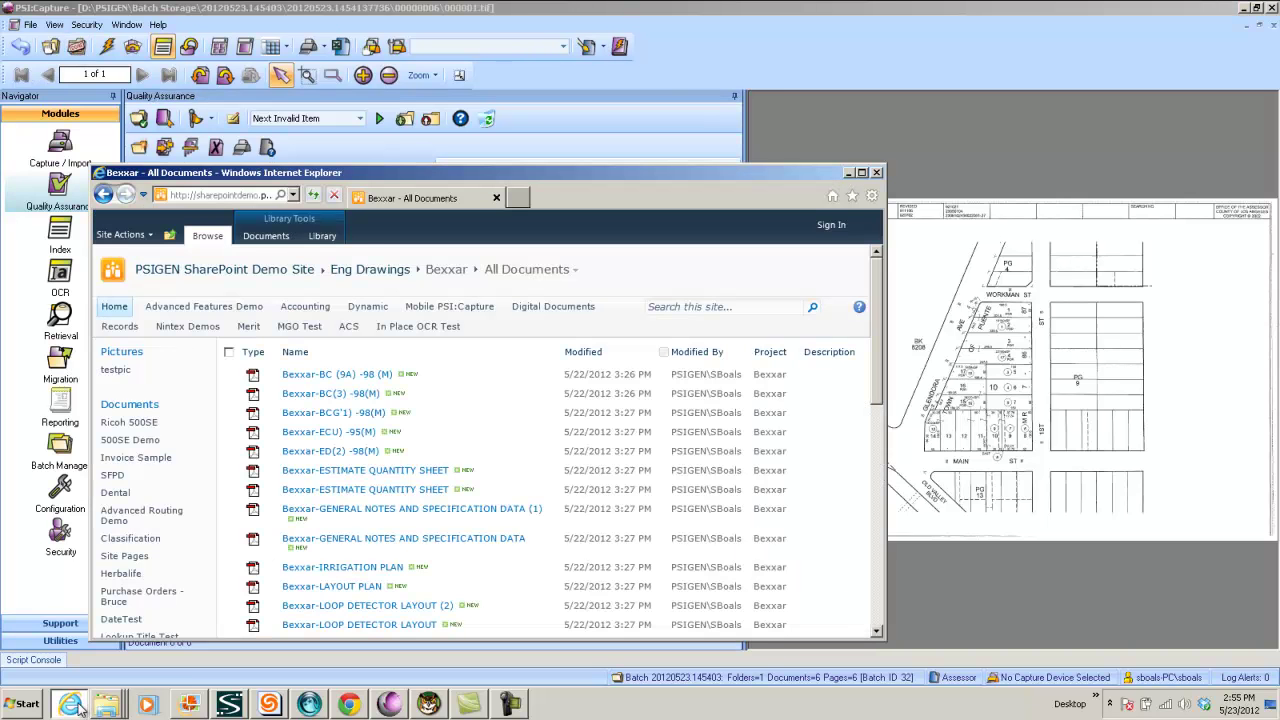
scroll(272, 446, "down", 10)
scroll(272, 450, "down", 2)
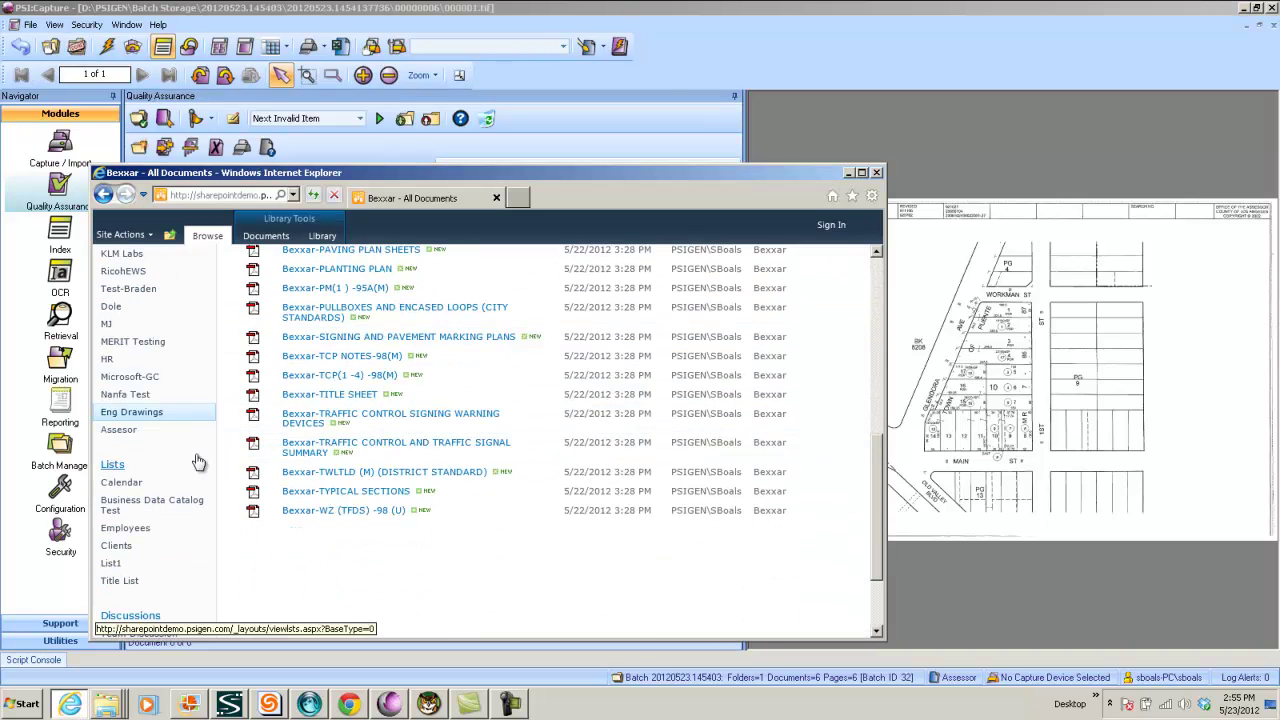
left_click(136, 431)
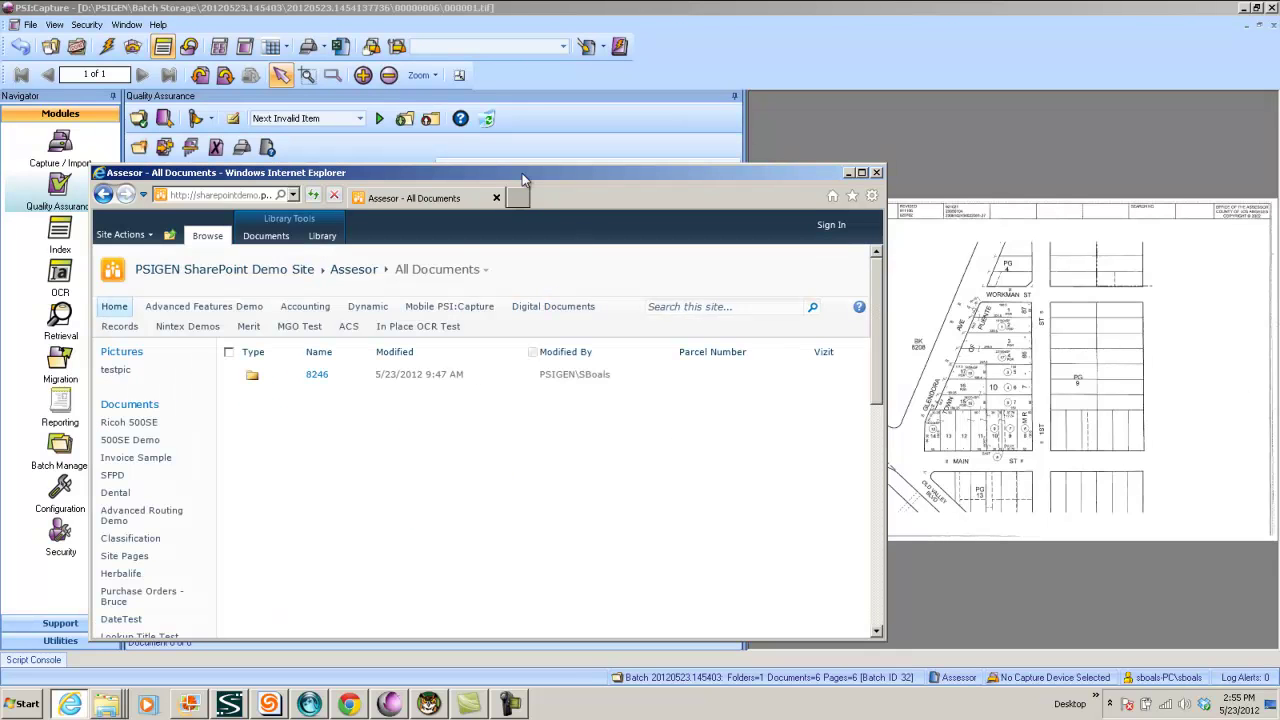
left_click_drag(522, 173, 877, 120)
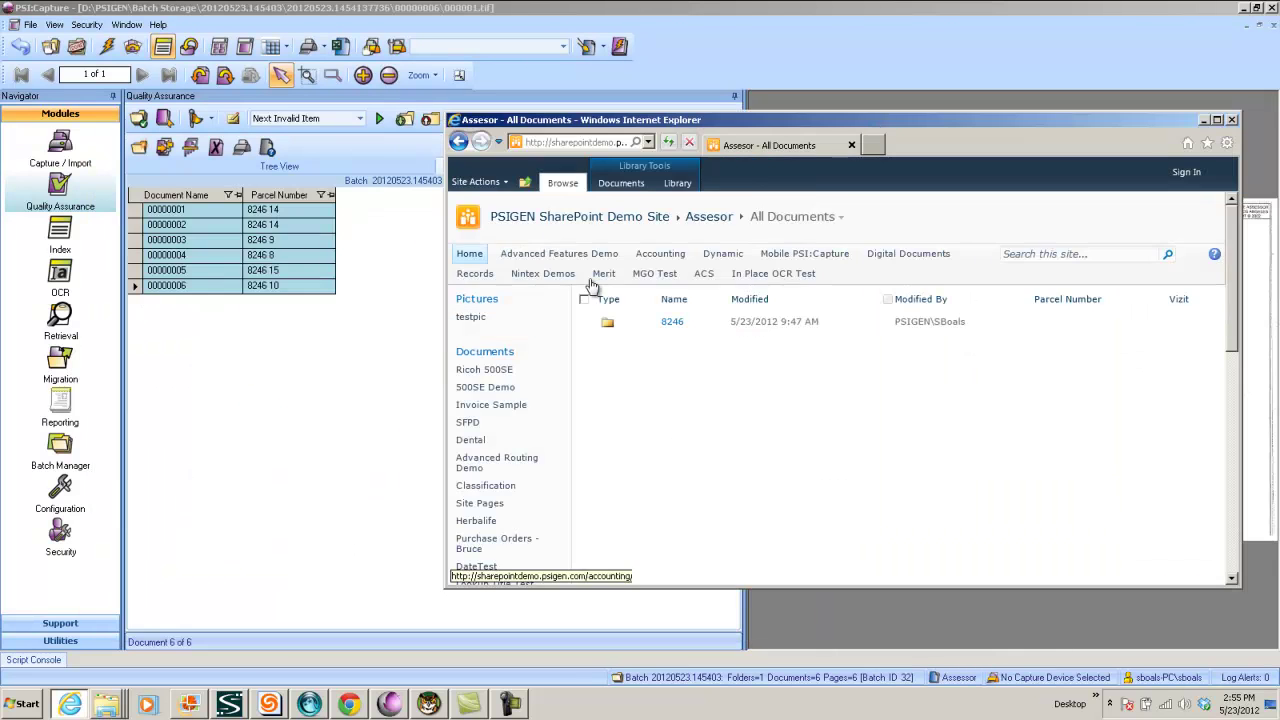
left_click(670, 322)
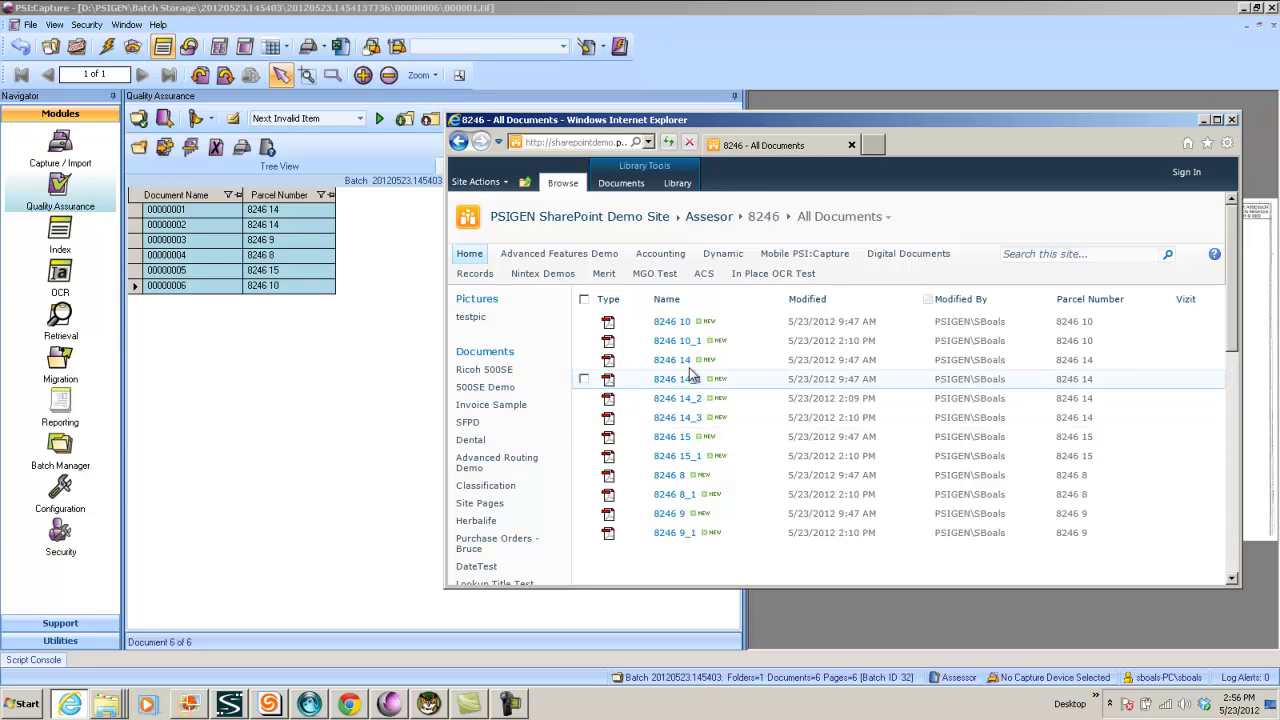
left_click(1205, 120)
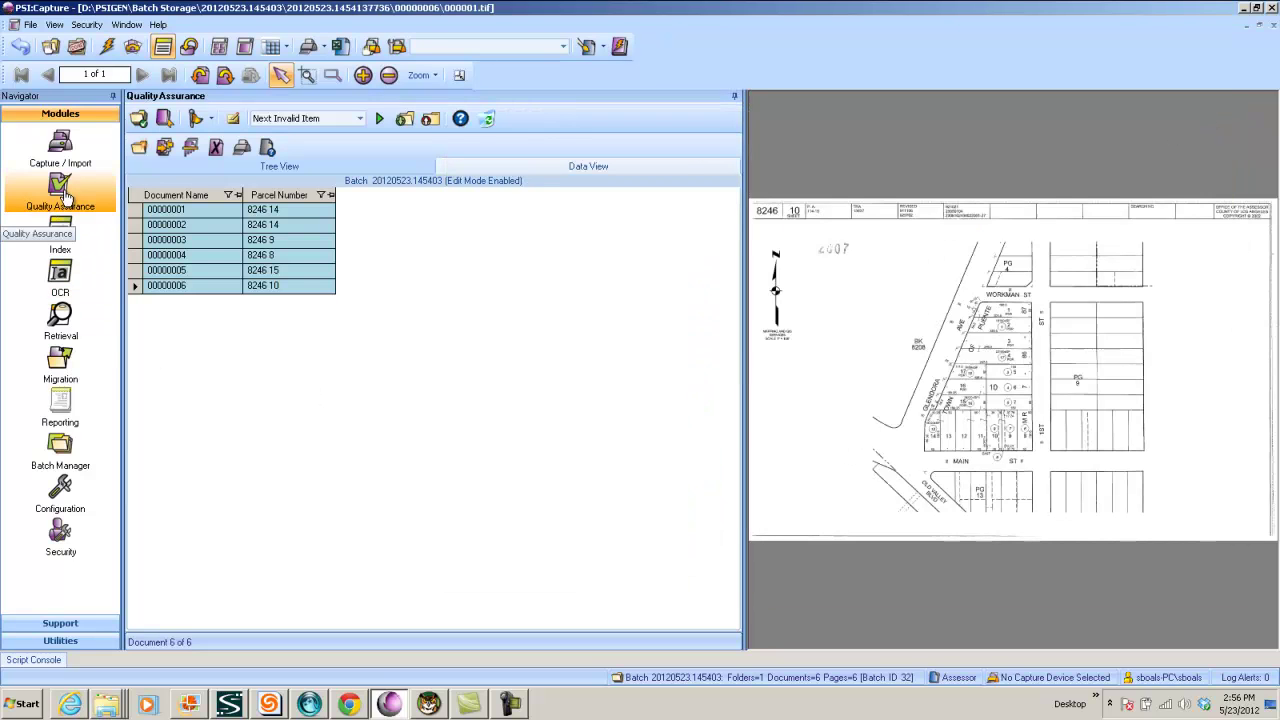
Step: Return to the Capture / Import module, suspending the open batch in Quality Assurance
left_click(62, 158)
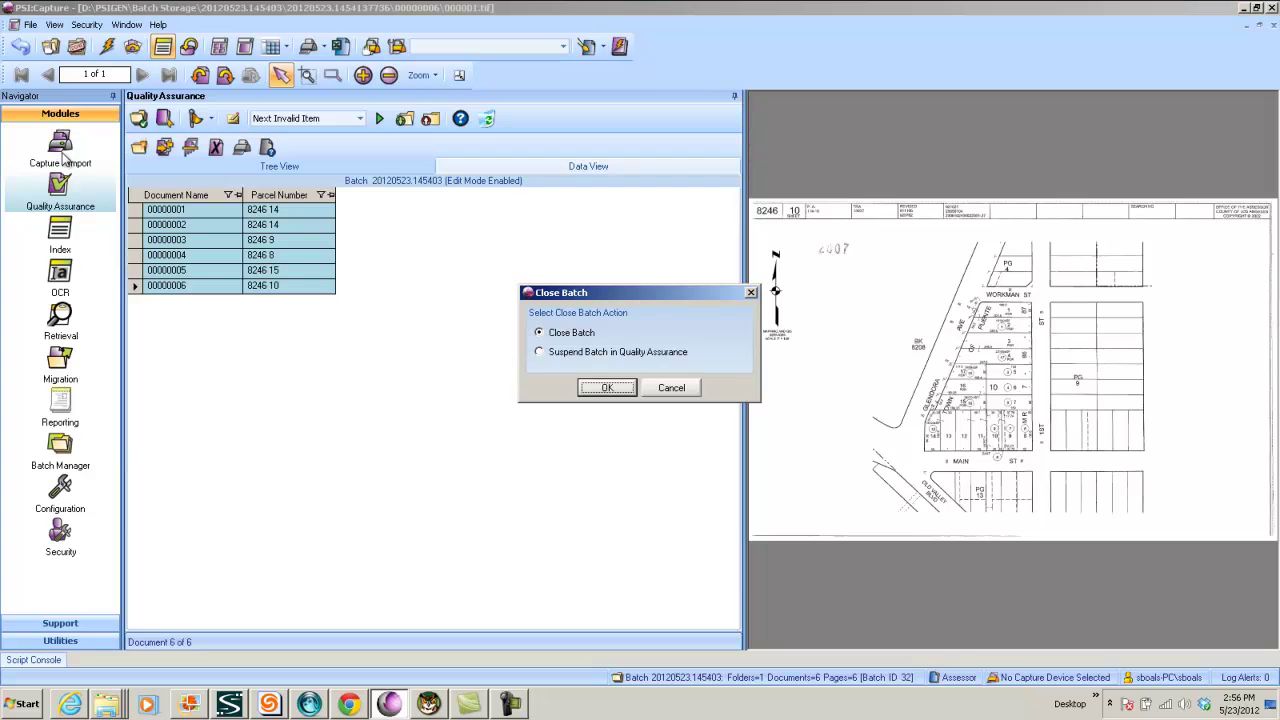
left_click(567, 353)
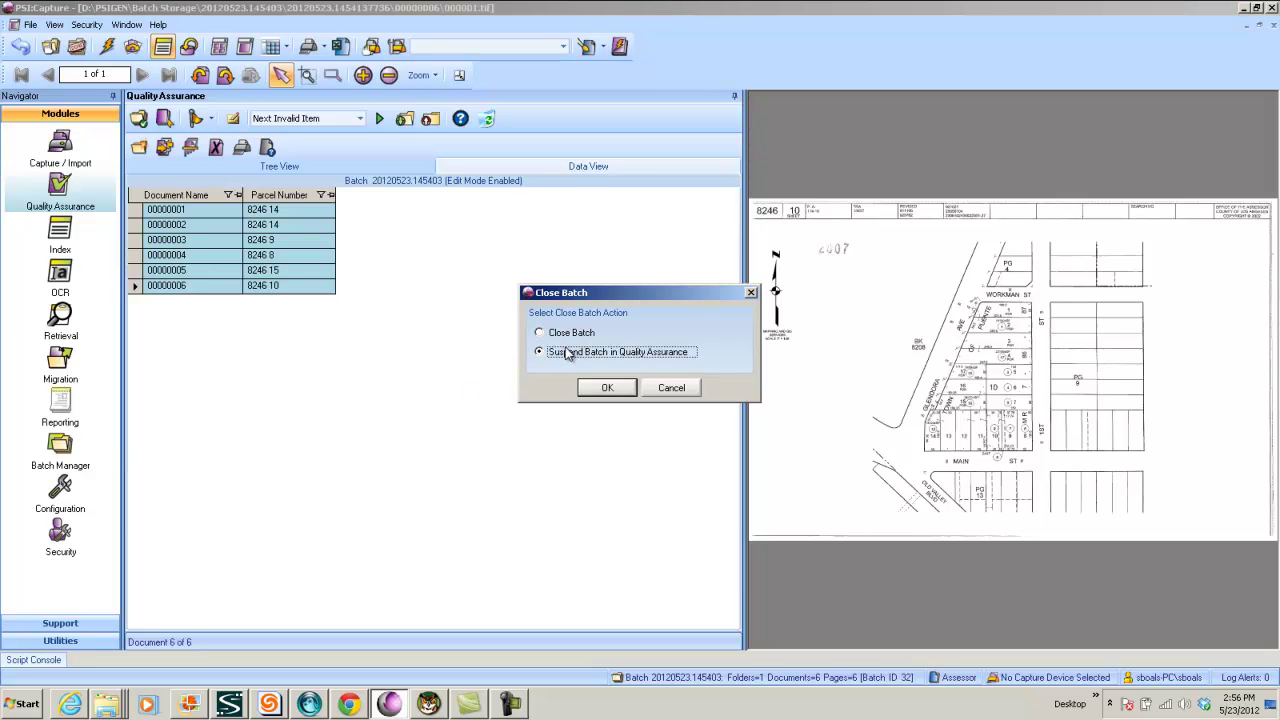
left_click(607, 389)
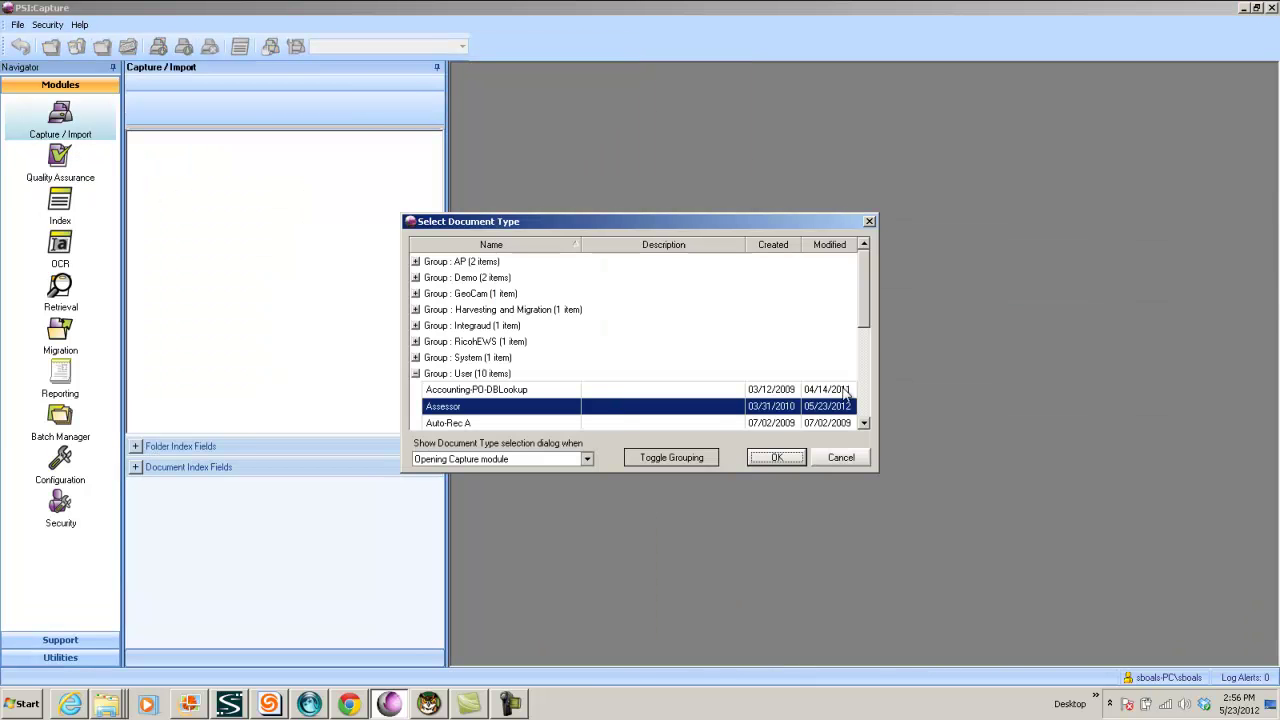
Step: Choose the Engineering Drawings document type from the User group for capture
left_click_drag(865, 318, 858, 396)
left_click(509, 344)
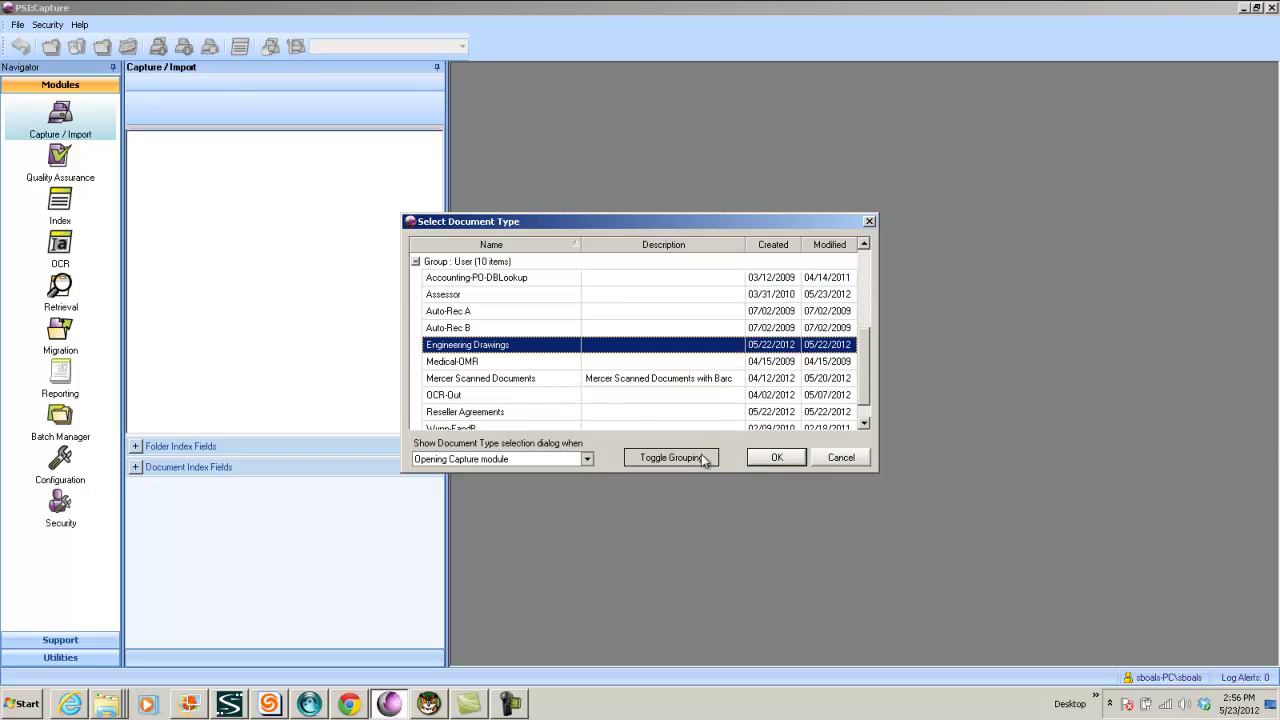
left_click(779, 460)
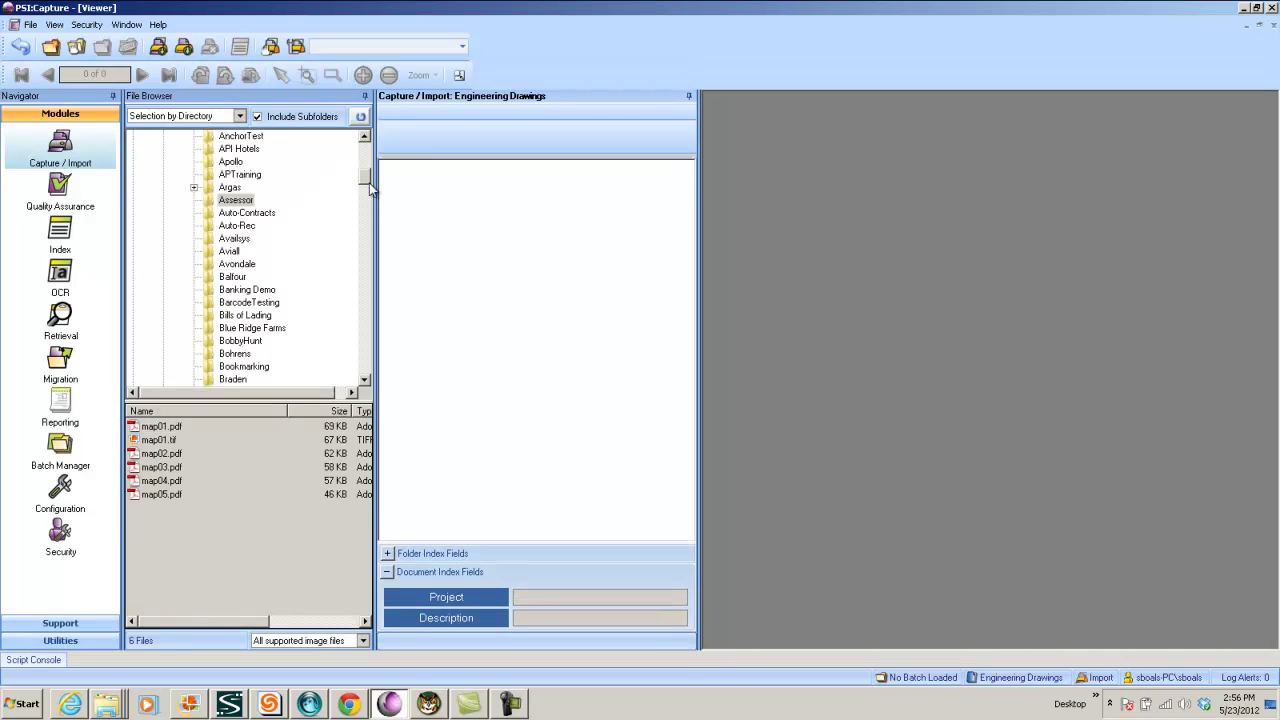
Step: Import the drawings from the Bexxar subfolder of Engineering into a new batch, keeping the proposed batch name
left_click_drag(370, 178, 364, 228)
left_click(243, 213)
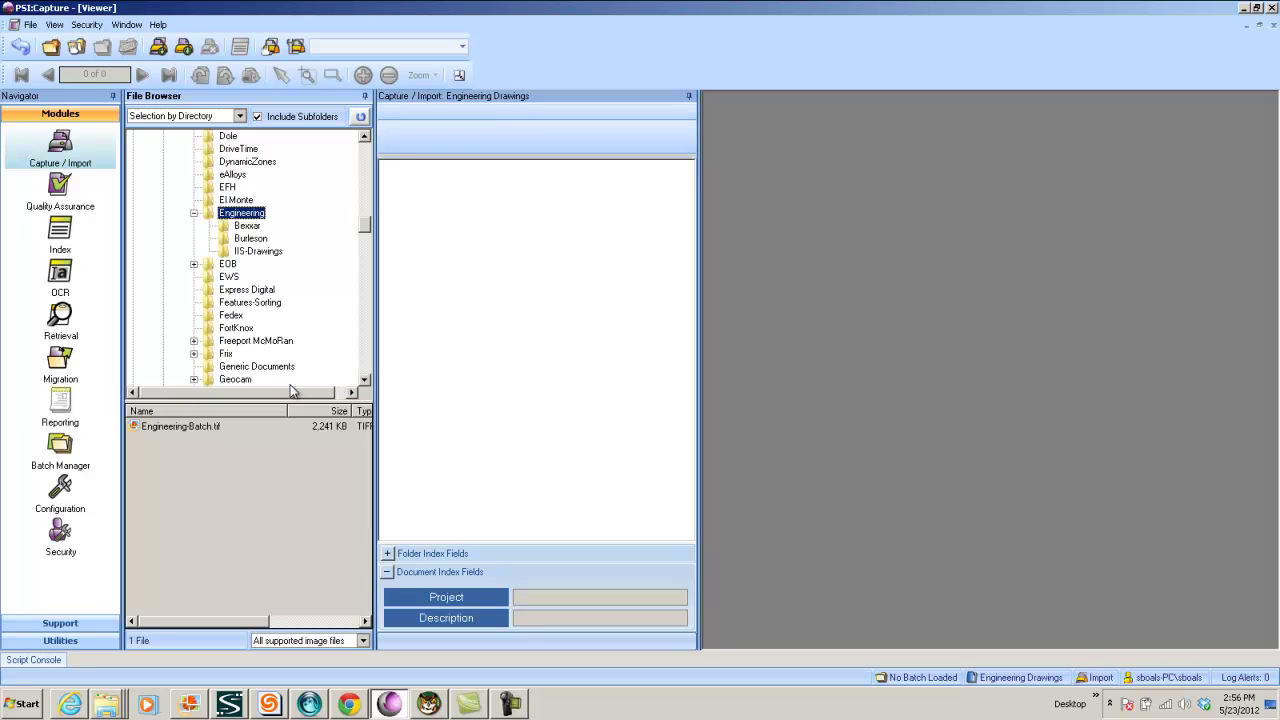
left_click(248, 226)
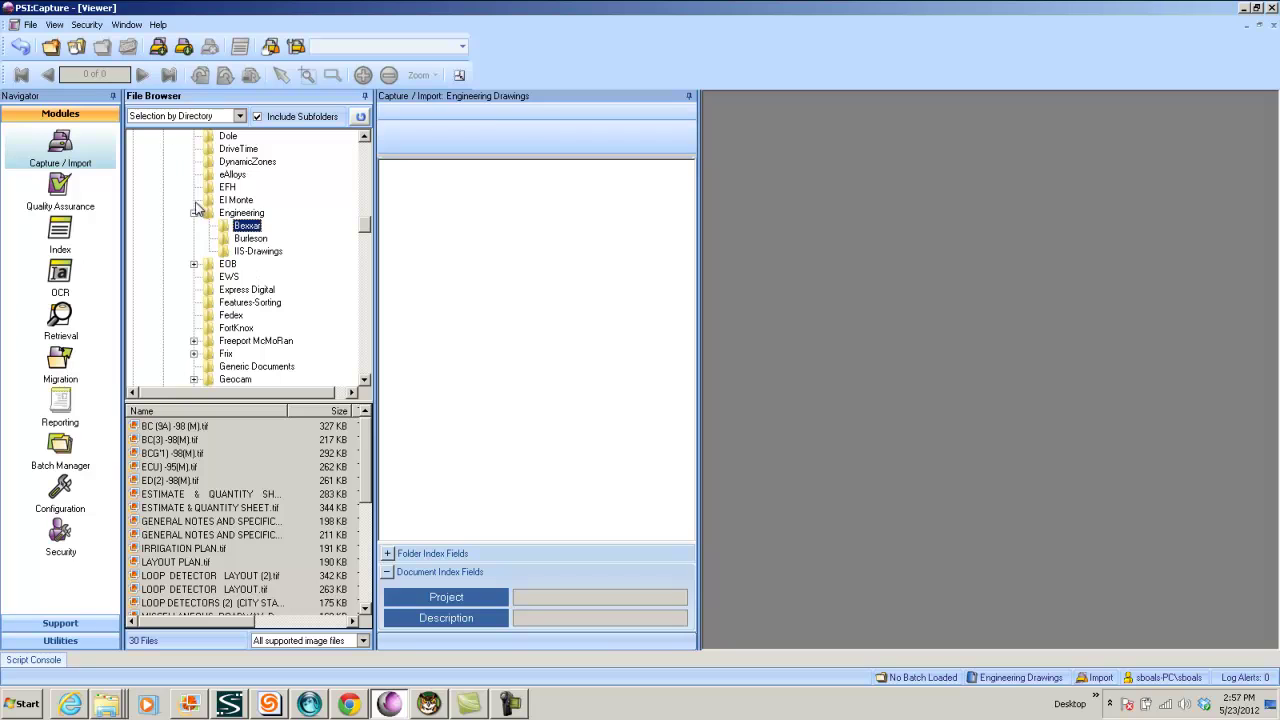
left_click(158, 48)
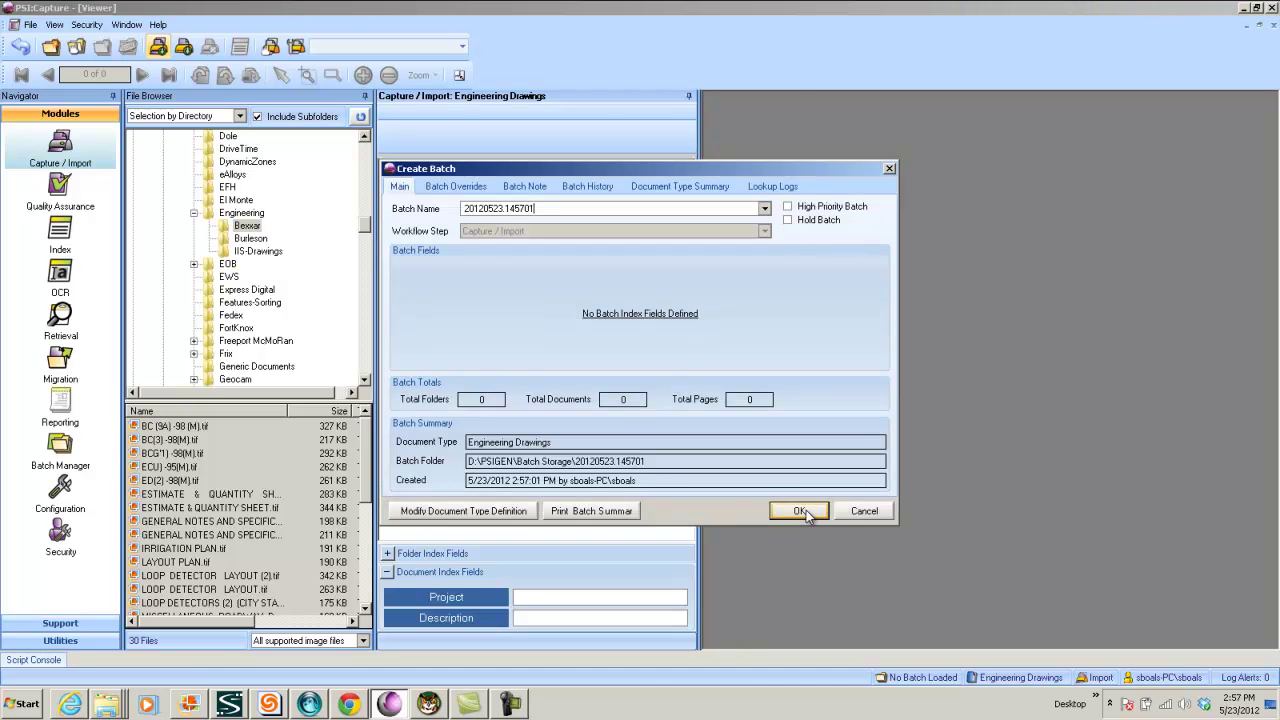
left_click(800, 511)
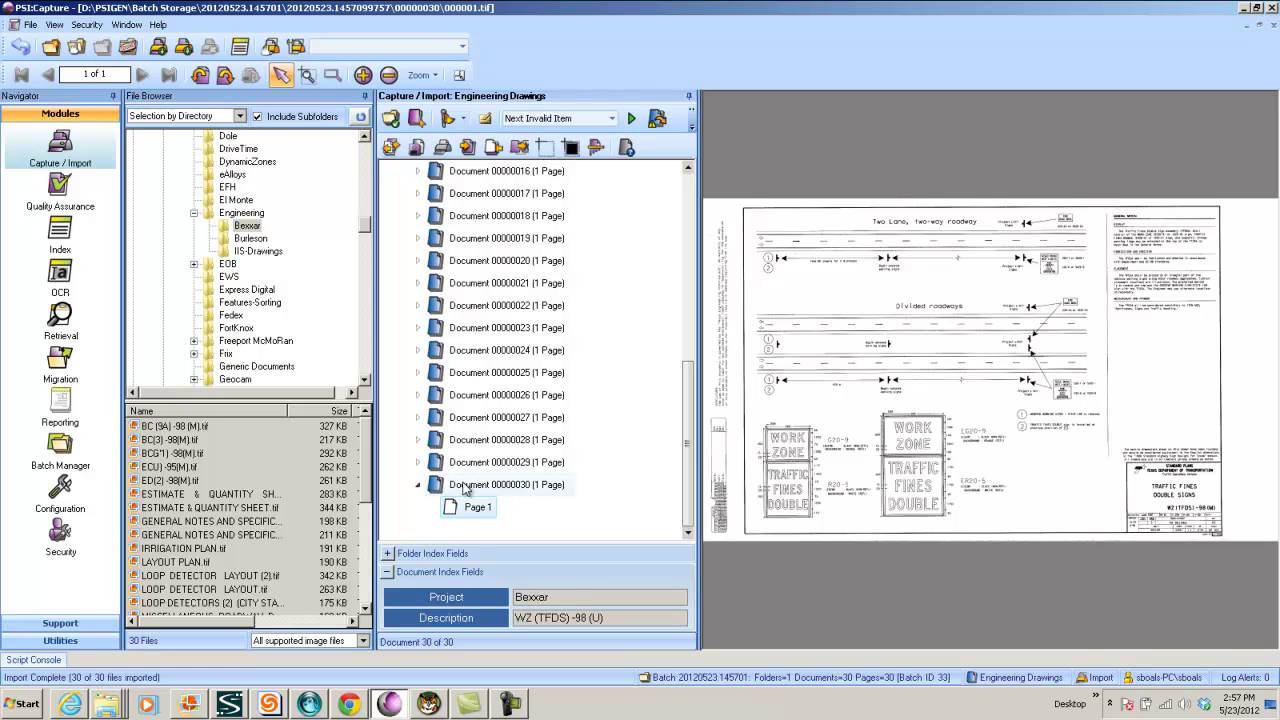
Step: Check the Project and Description index fields of documents 00000028, 00000027 and 00000021
left_click(510, 441)
left_click(510, 417)
left_click(510, 285)
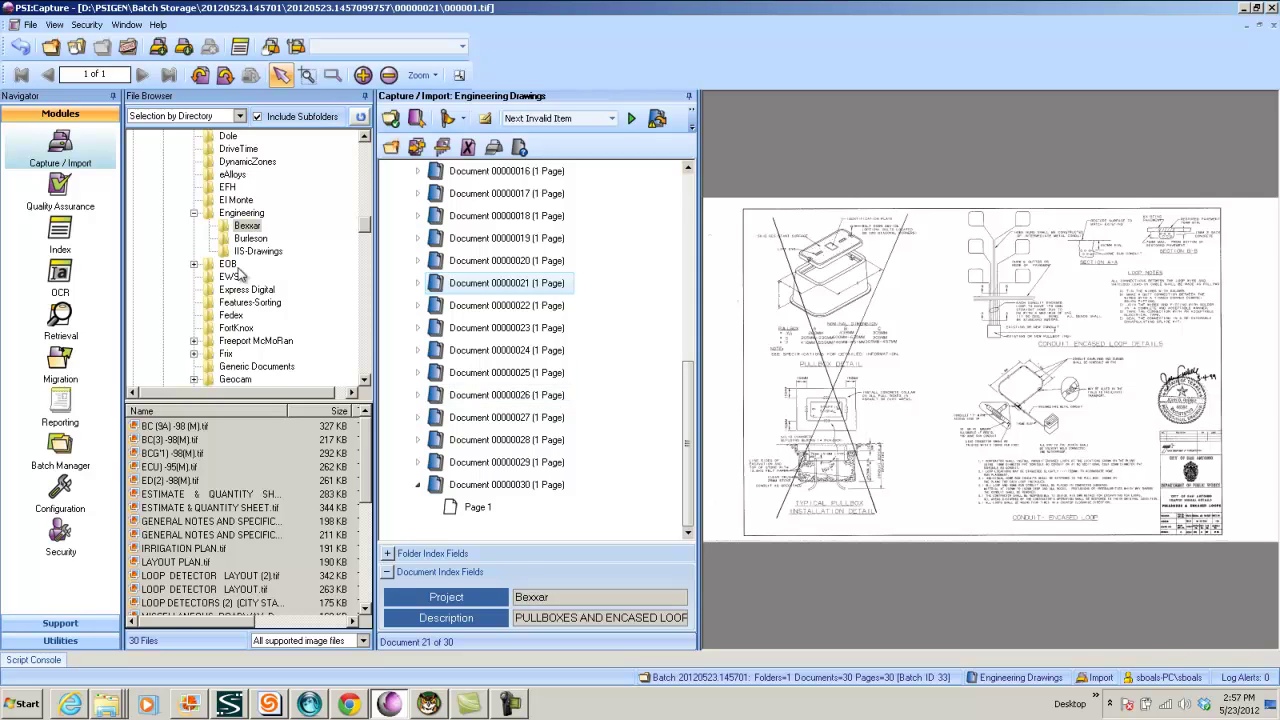
Step: Import the drawings from the Burleson subfolder of Engineering into the open batch
left_click(250, 239)
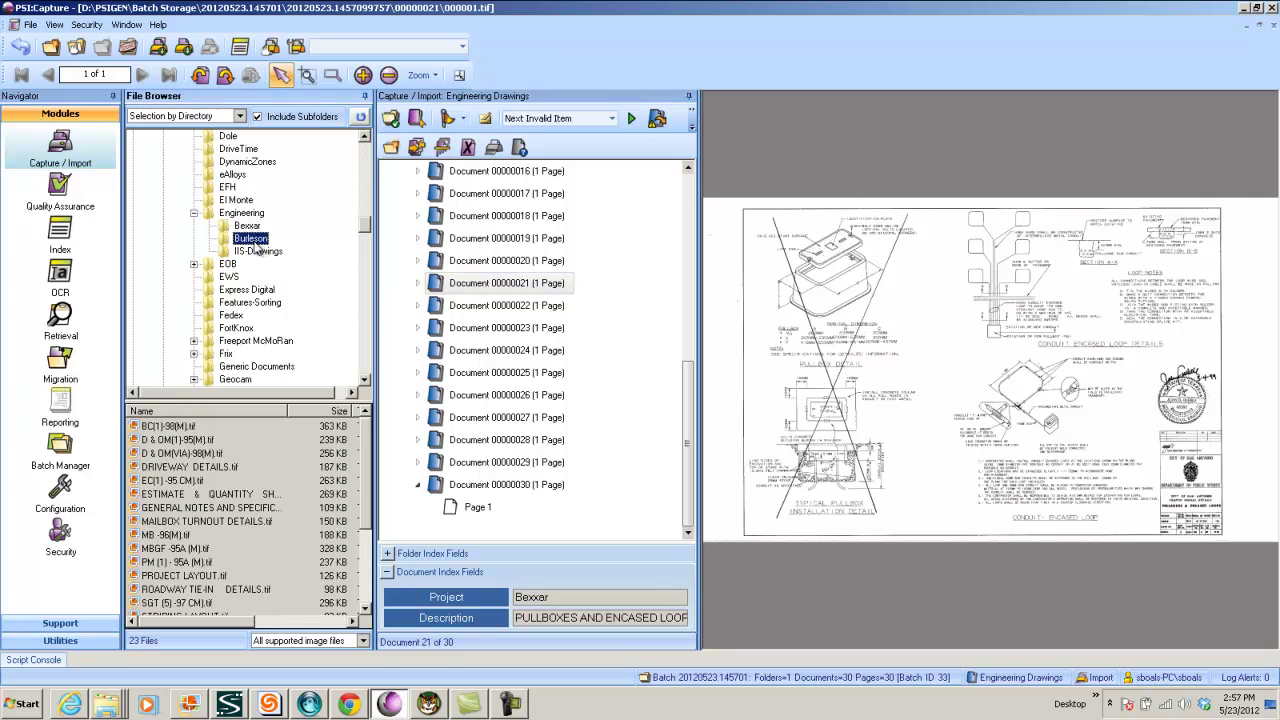
left_click(158, 46)
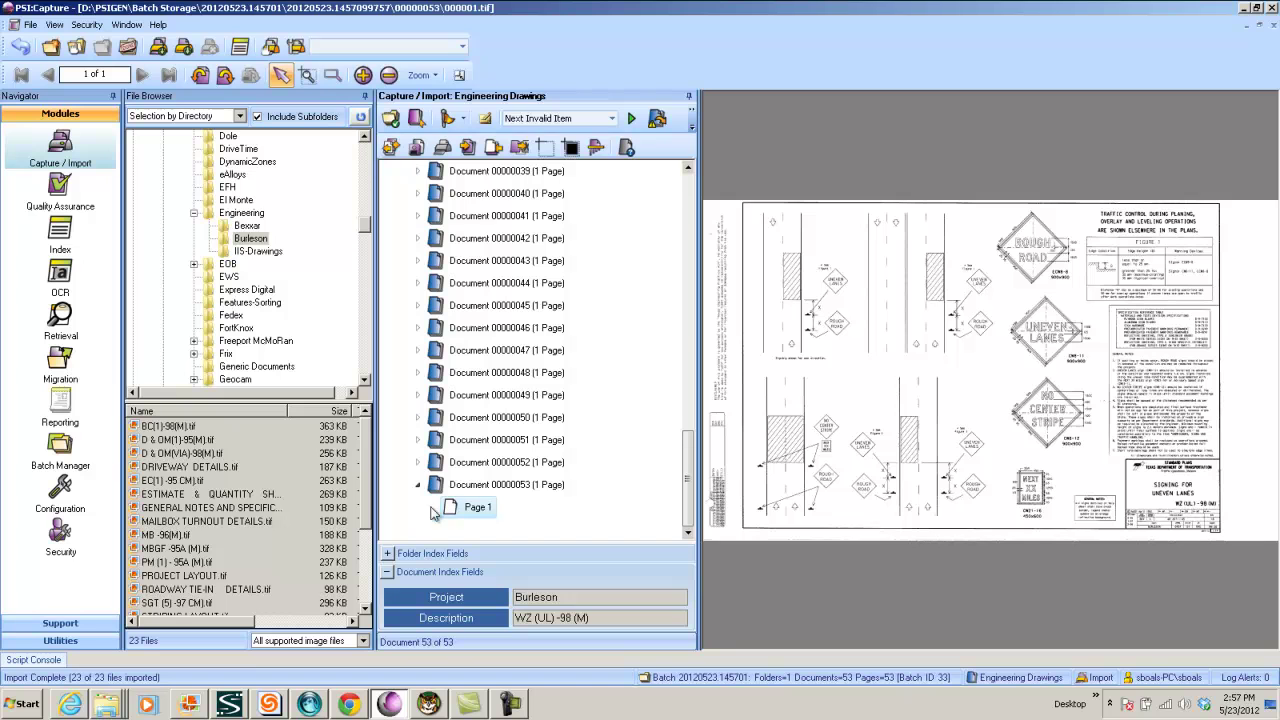
Step: Switch to Internet Explorer, examine the Bexxar folder in the SharePoint Eng Drawings library, and close the browser
left_click(73, 710)
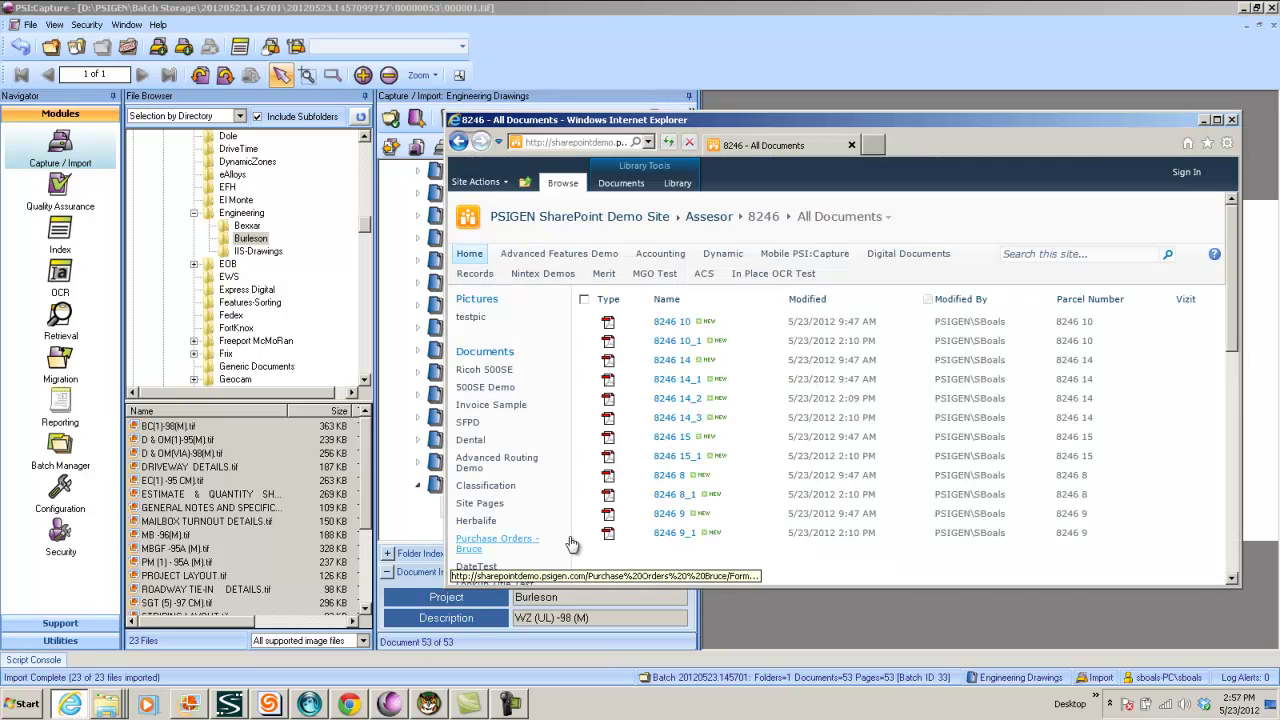
scroll(519, 540, "down", 3)
scroll(519, 540, "down", 2)
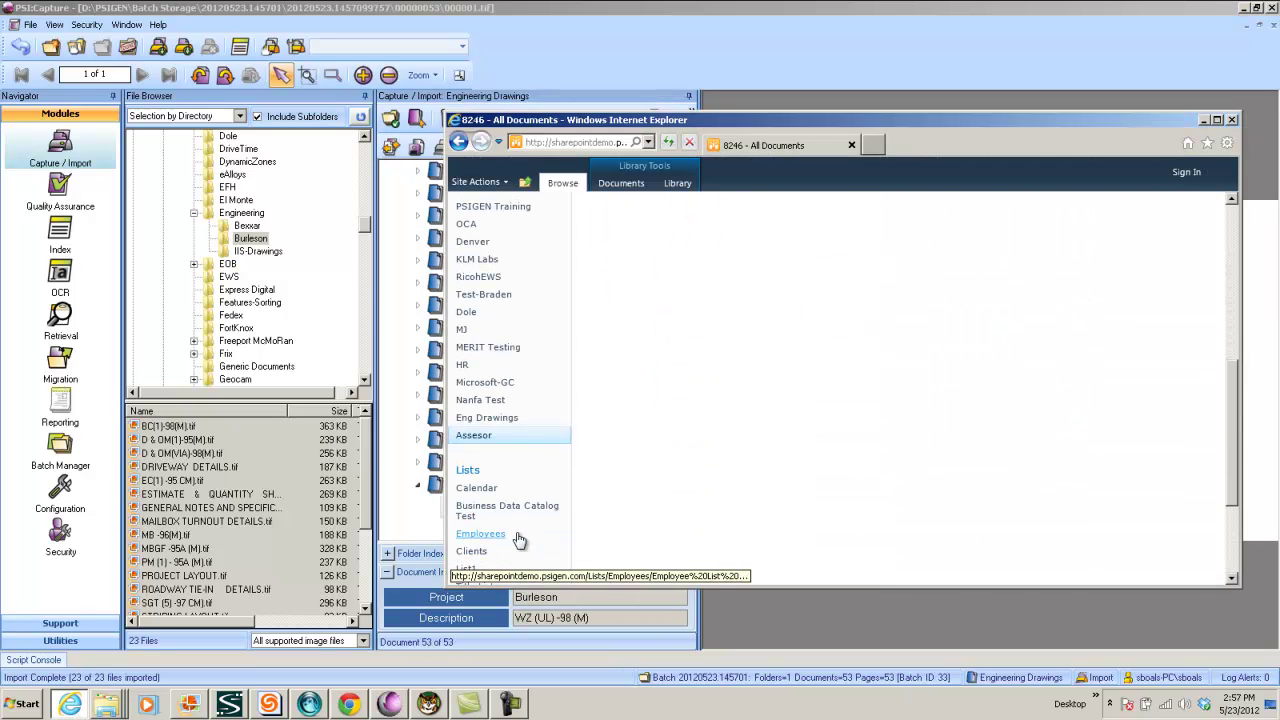
left_click(487, 424)
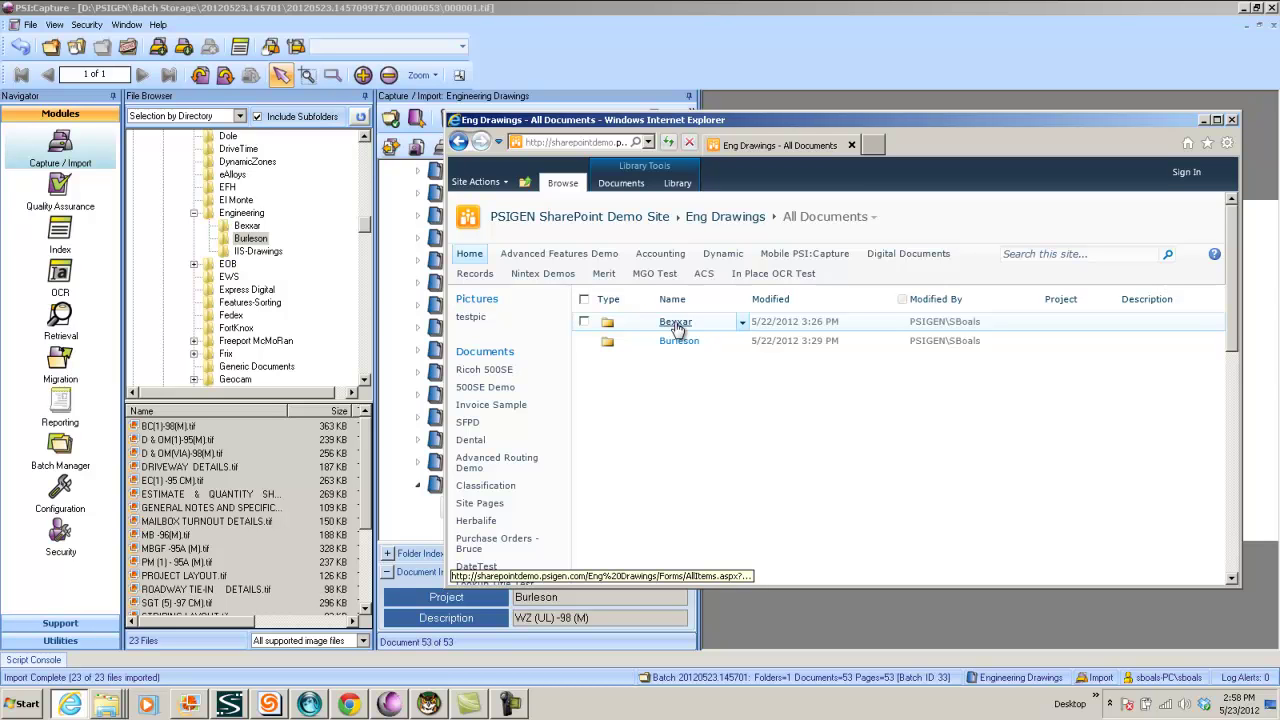
left_click(676, 325)
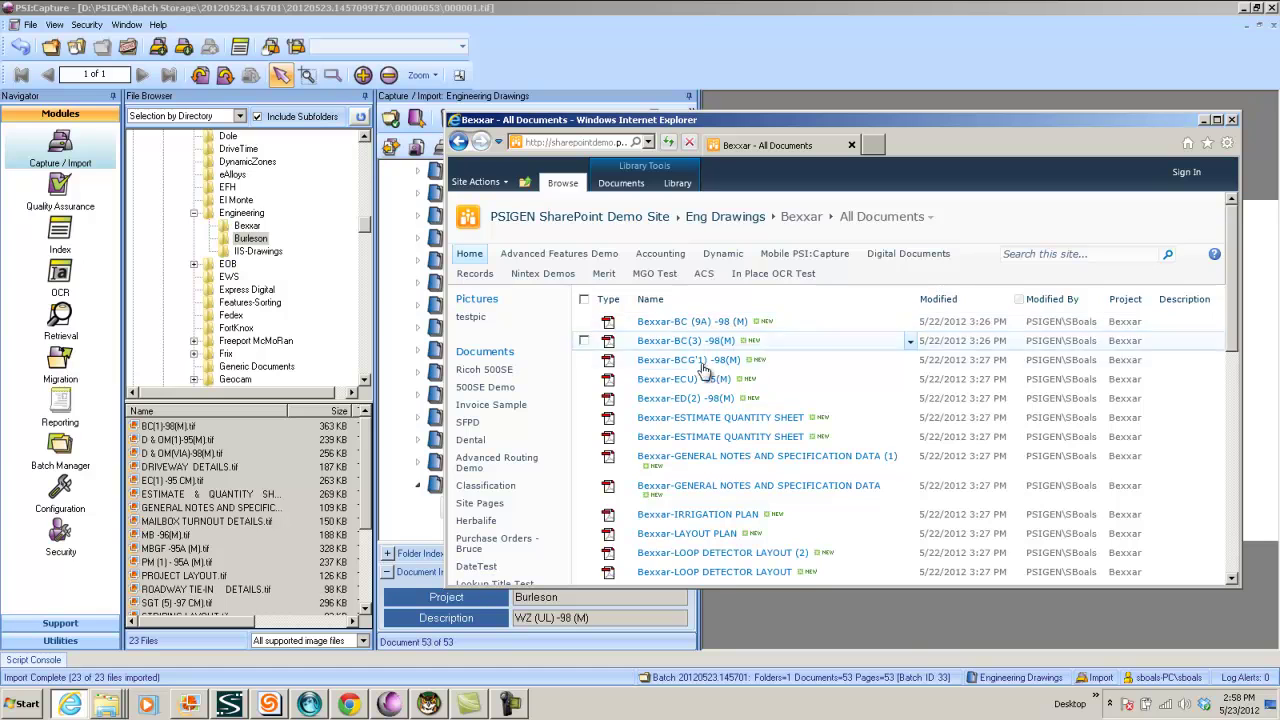
scroll(800, 420, "down", 3)
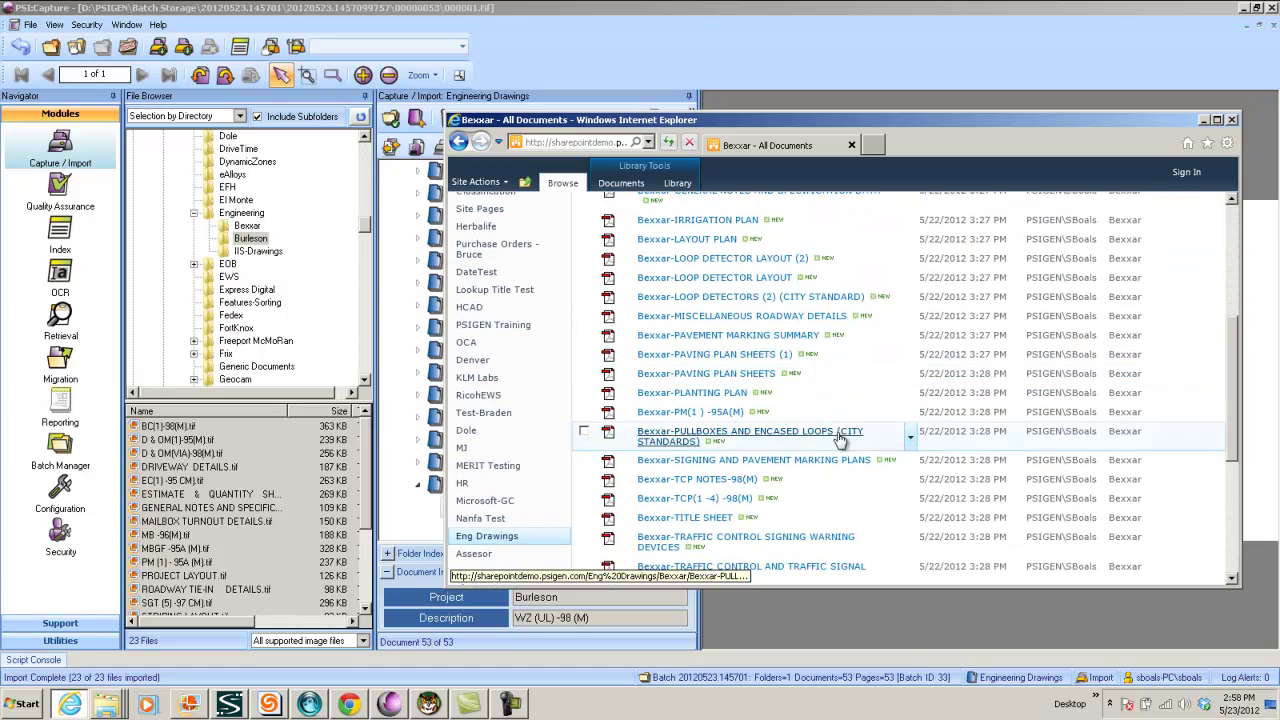
scroll(840, 440, "down", 2)
scroll(838, 437, "up", 3)
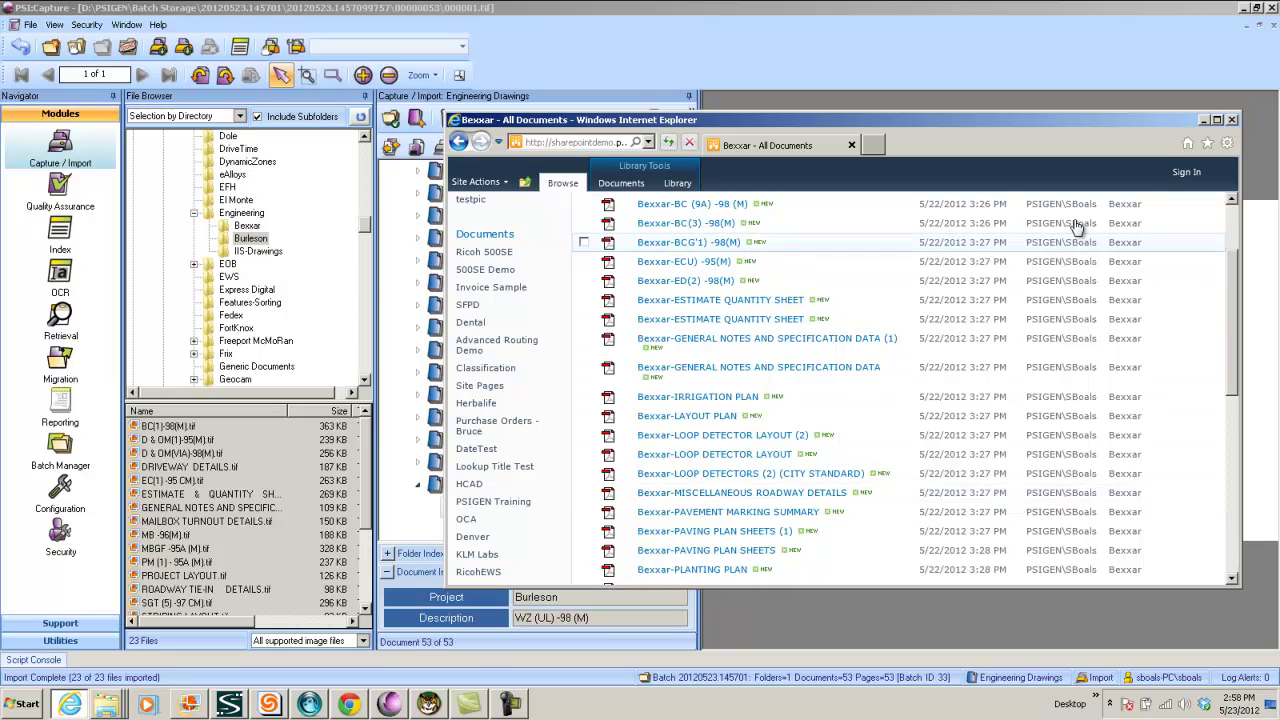
left_click(1232, 121)
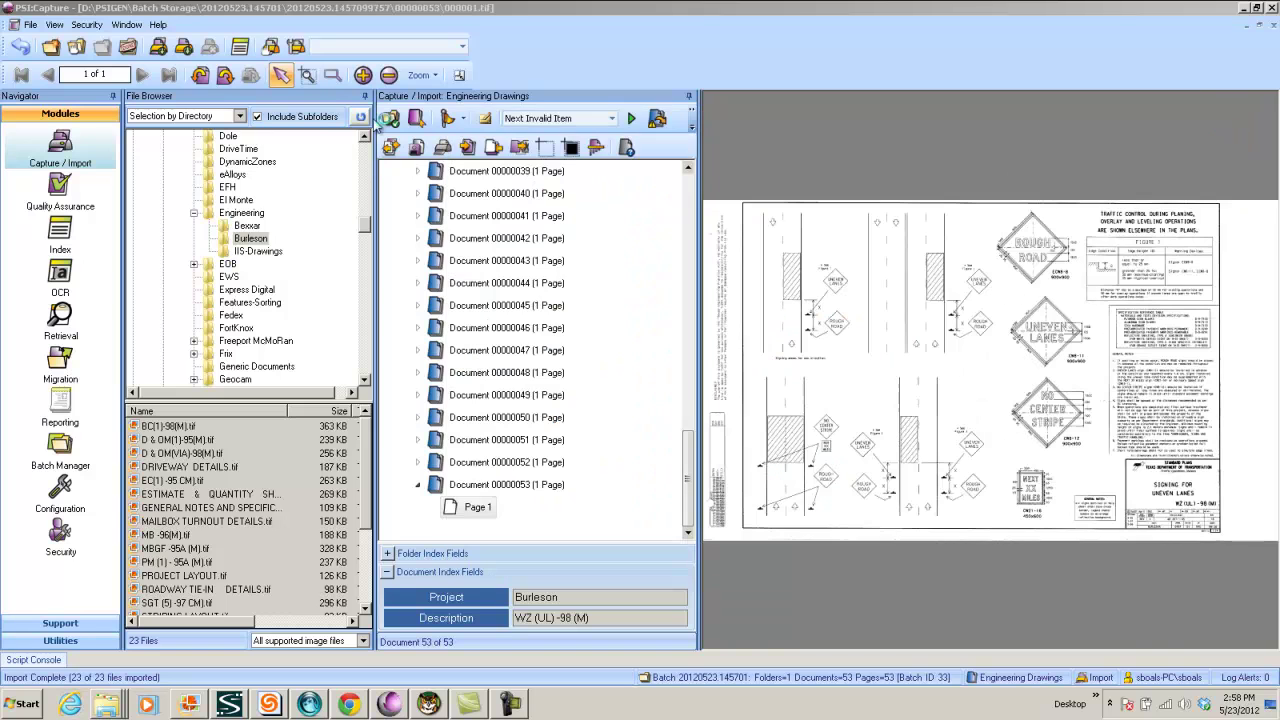
Step: Close the open Engineering Drawings batch with the Close Batch action
left_click(20, 47)
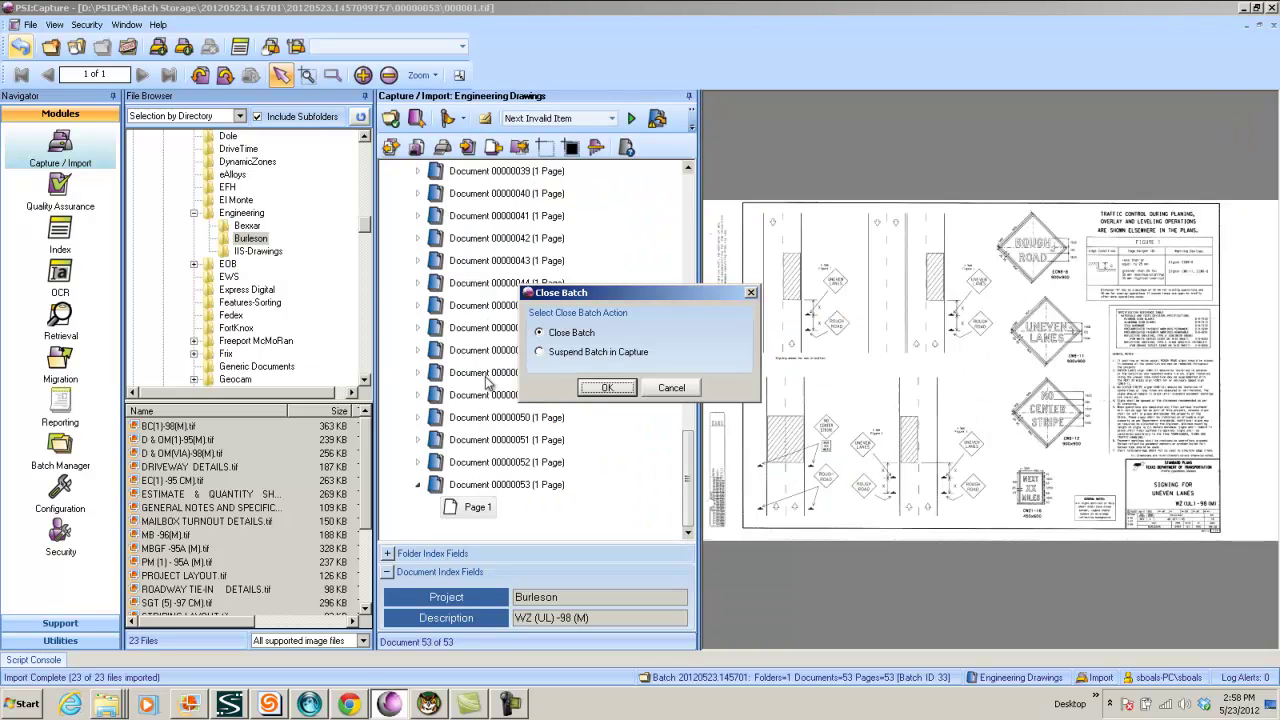
left_click(597, 386)
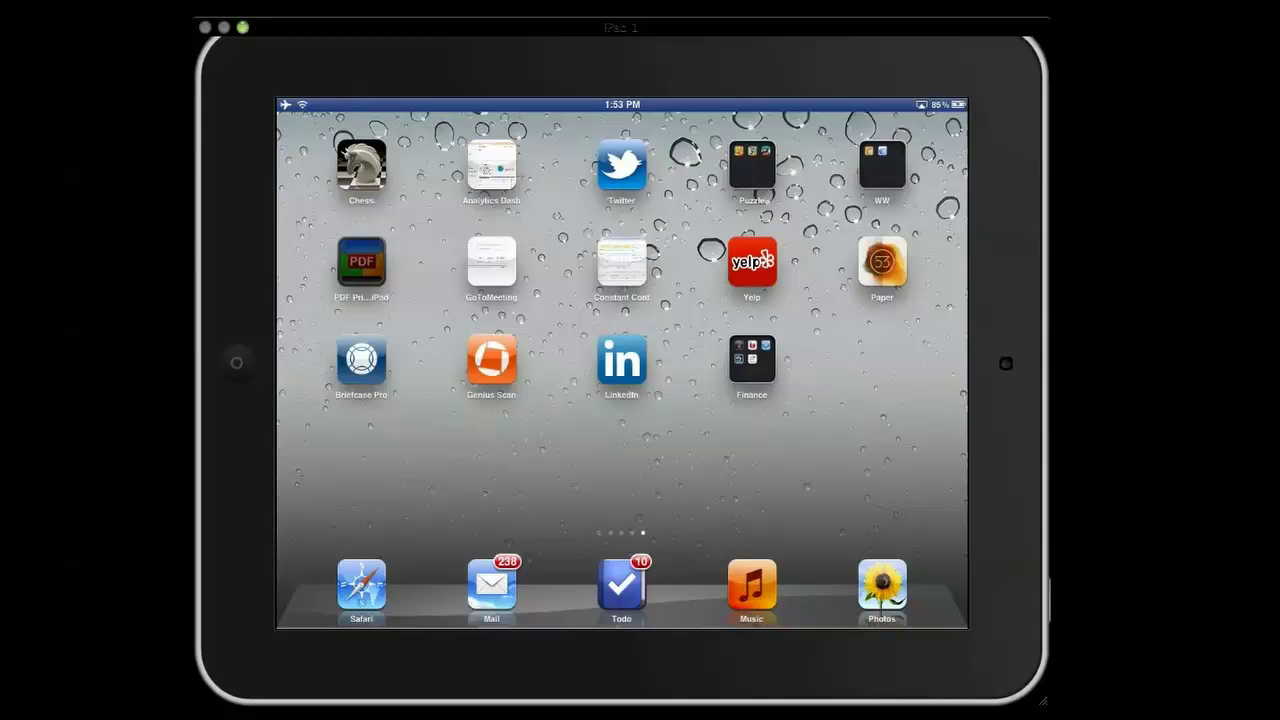
Step: Switch to Briefcase Pro on the iPad and view Bexxar-PLANTING PLAN from the Bexxar folder of the Eng Drawings library
left_click(361, 360)
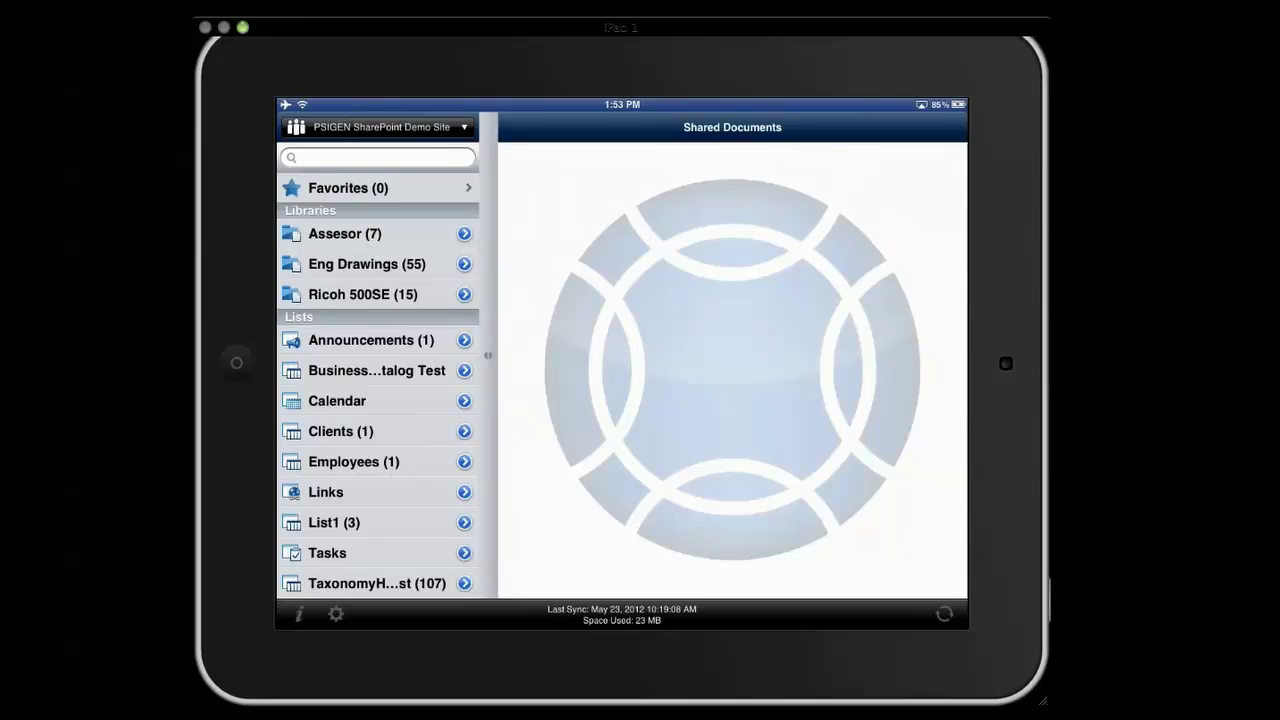
left_click(367, 264)
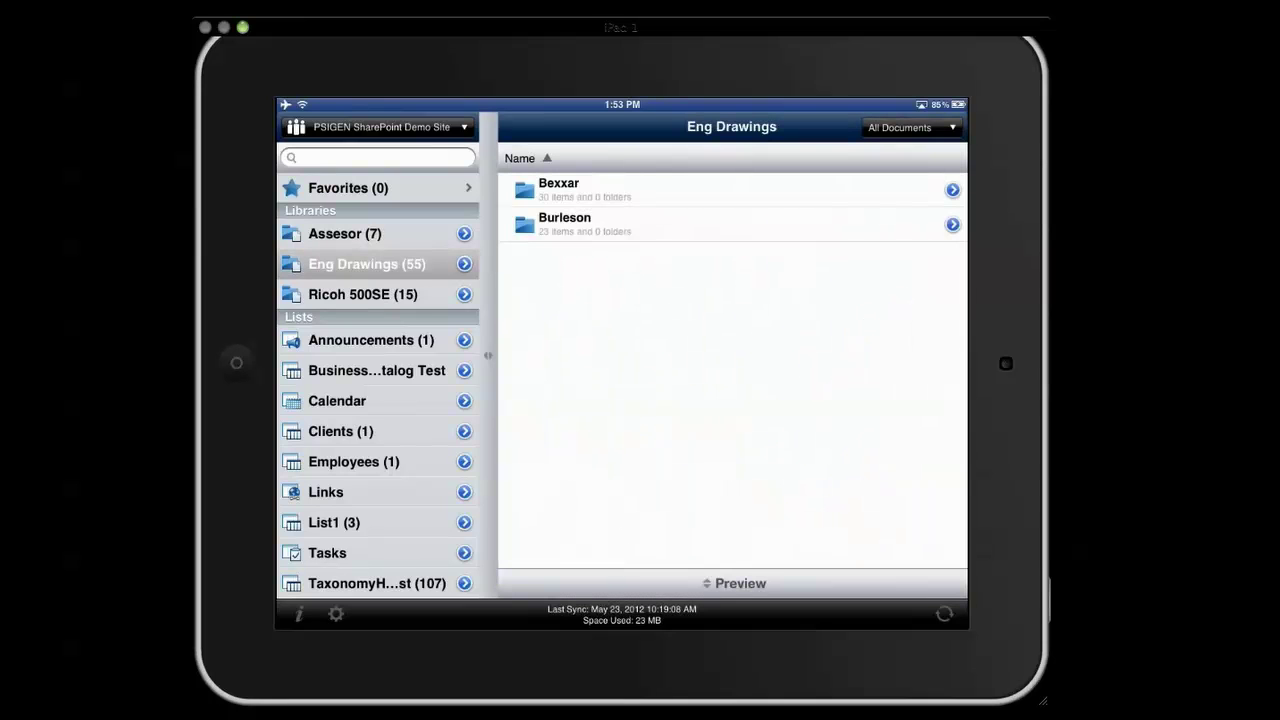
left_click(560, 189)
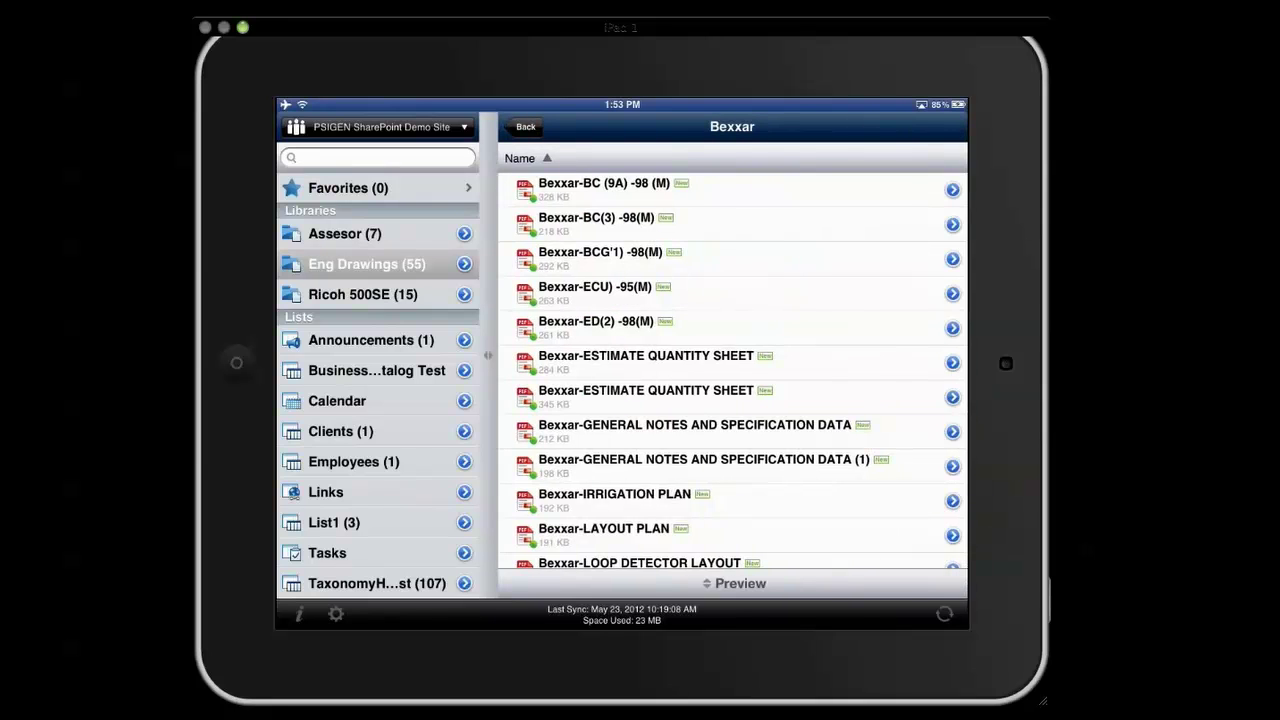
scroll(732, 370, "down", 5)
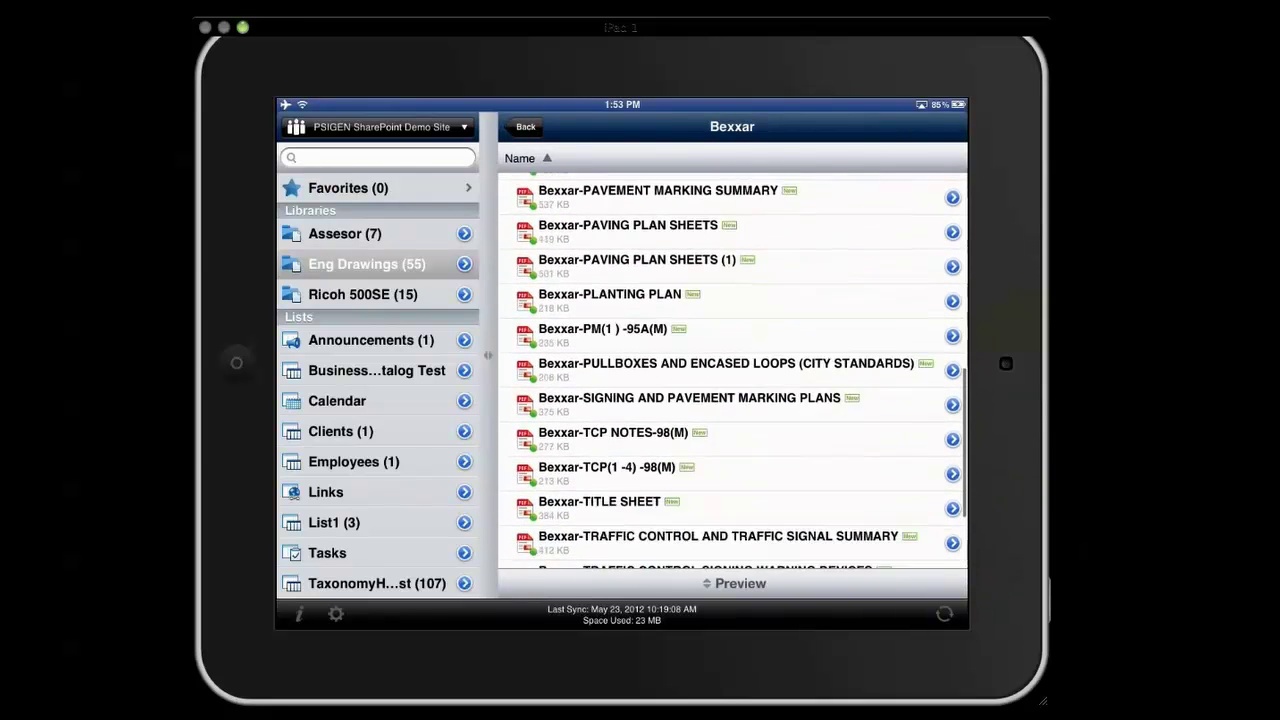
scroll(732, 370, "up", 3)
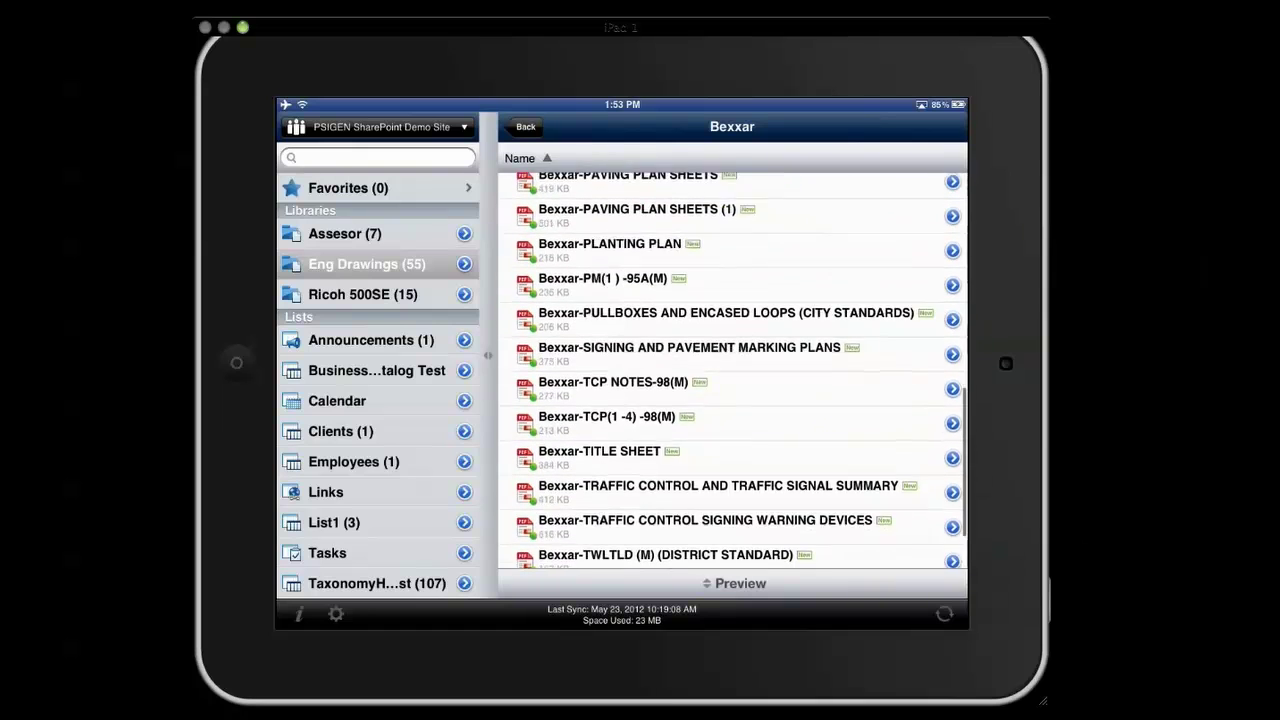
left_click(610, 328)
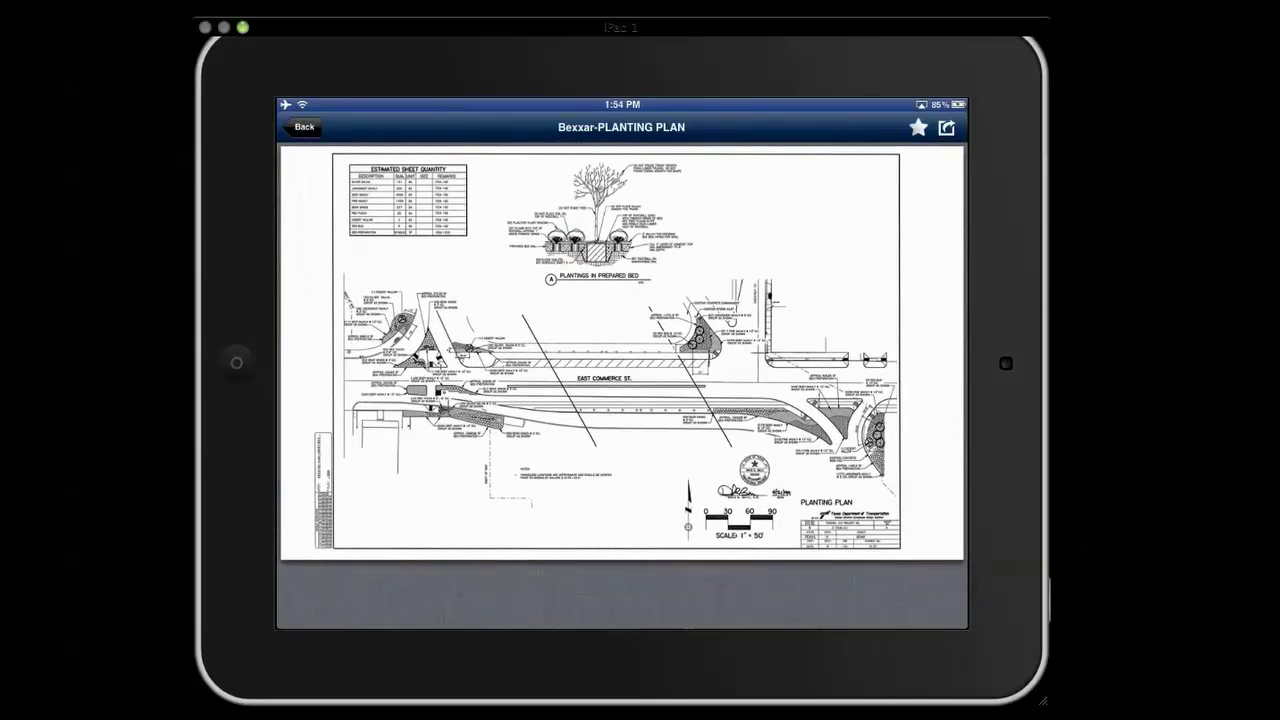
left_click(304, 127)
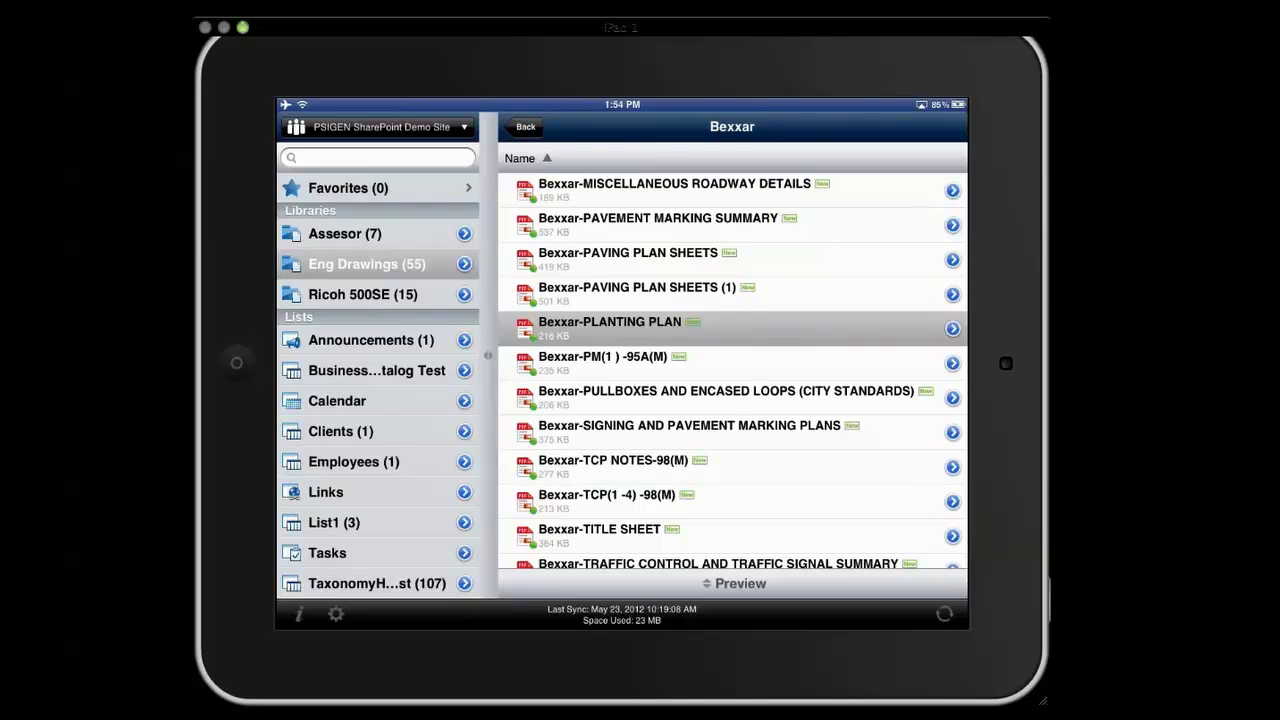
Step: Examine Burleson-ESTIMATE QUANTITY SHEET from the Burleson folder of the Eng Drawings library, and return to the folder
left_click(526, 127)
left_click(565, 224)
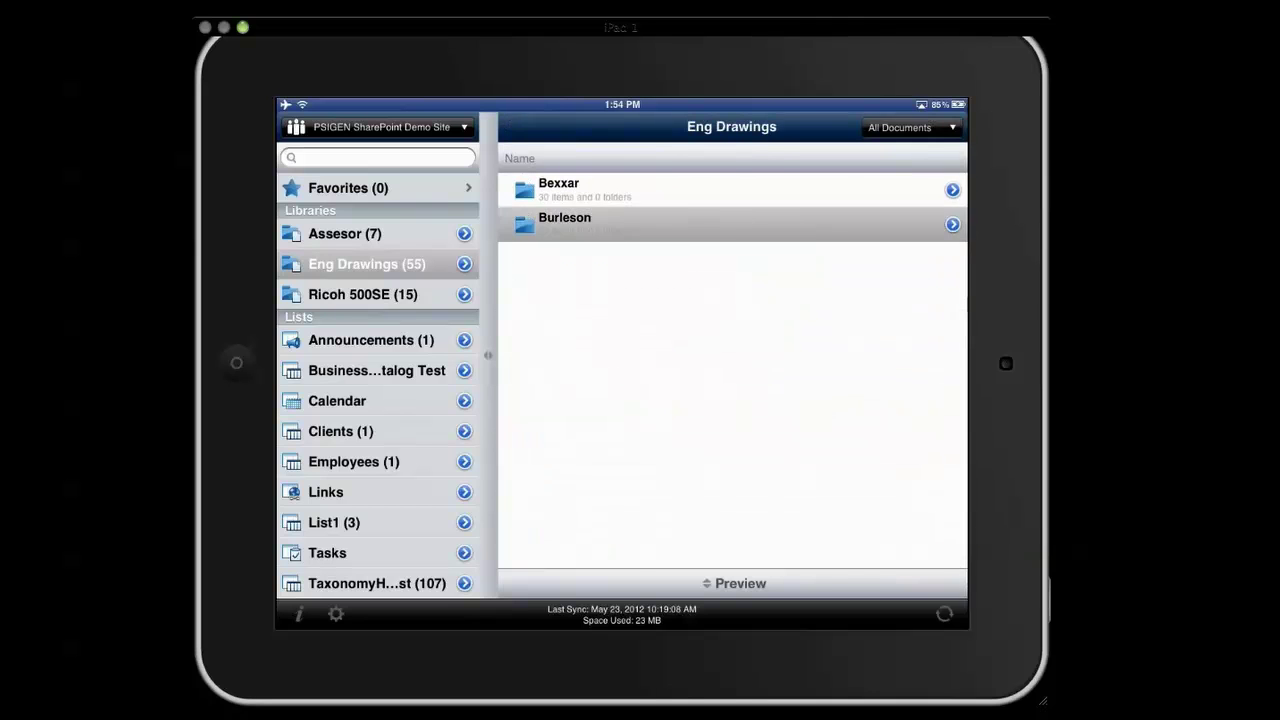
scroll(733, 370, "down", 10)
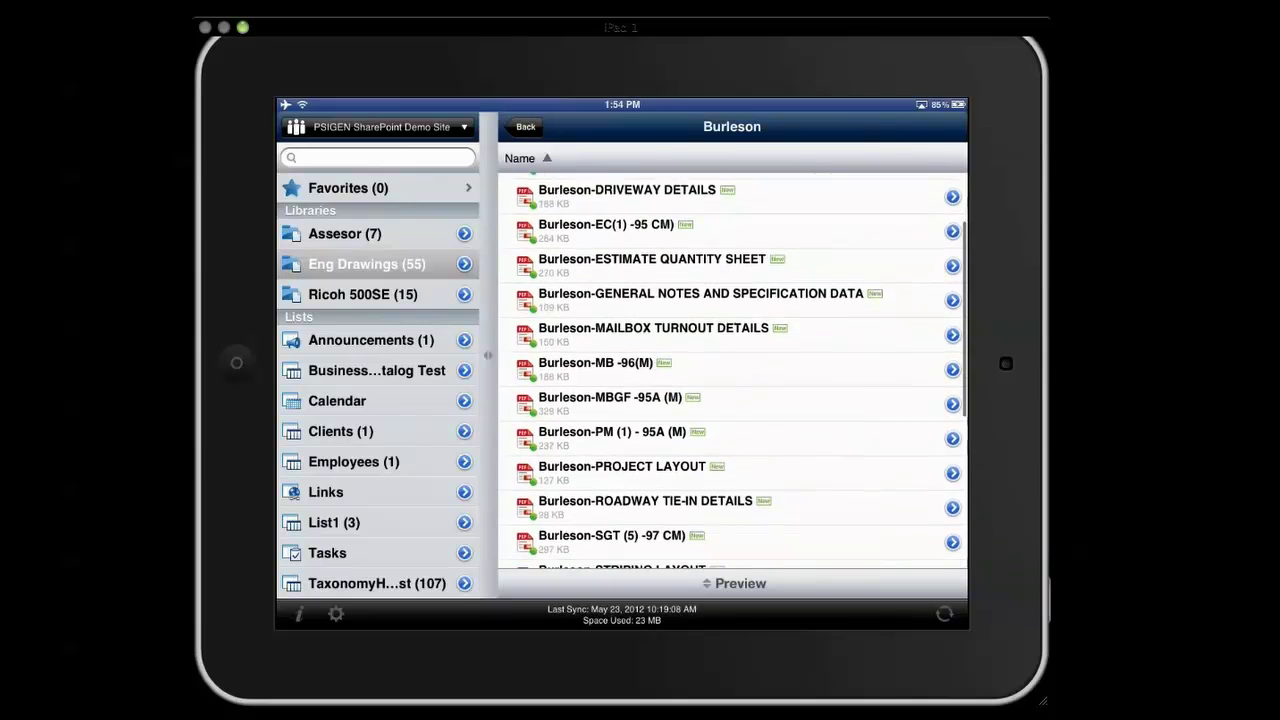
scroll(734, 357, "up", 10)
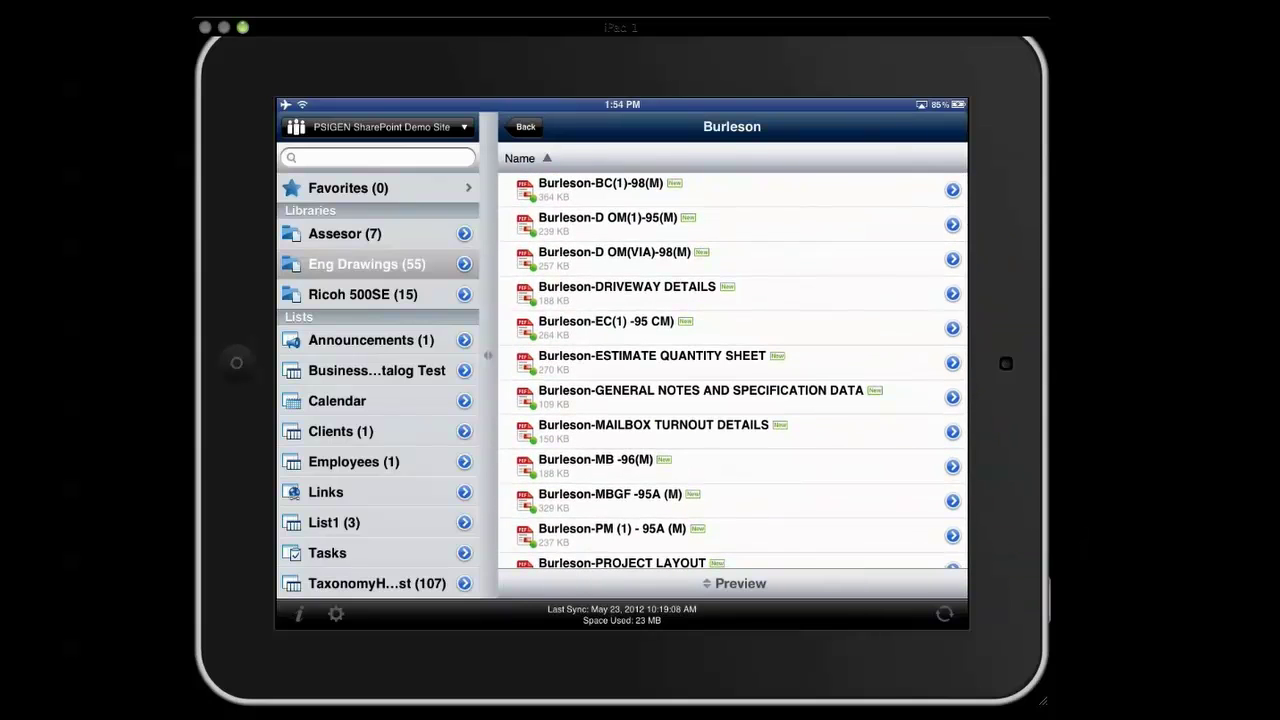
left_click(652, 362)
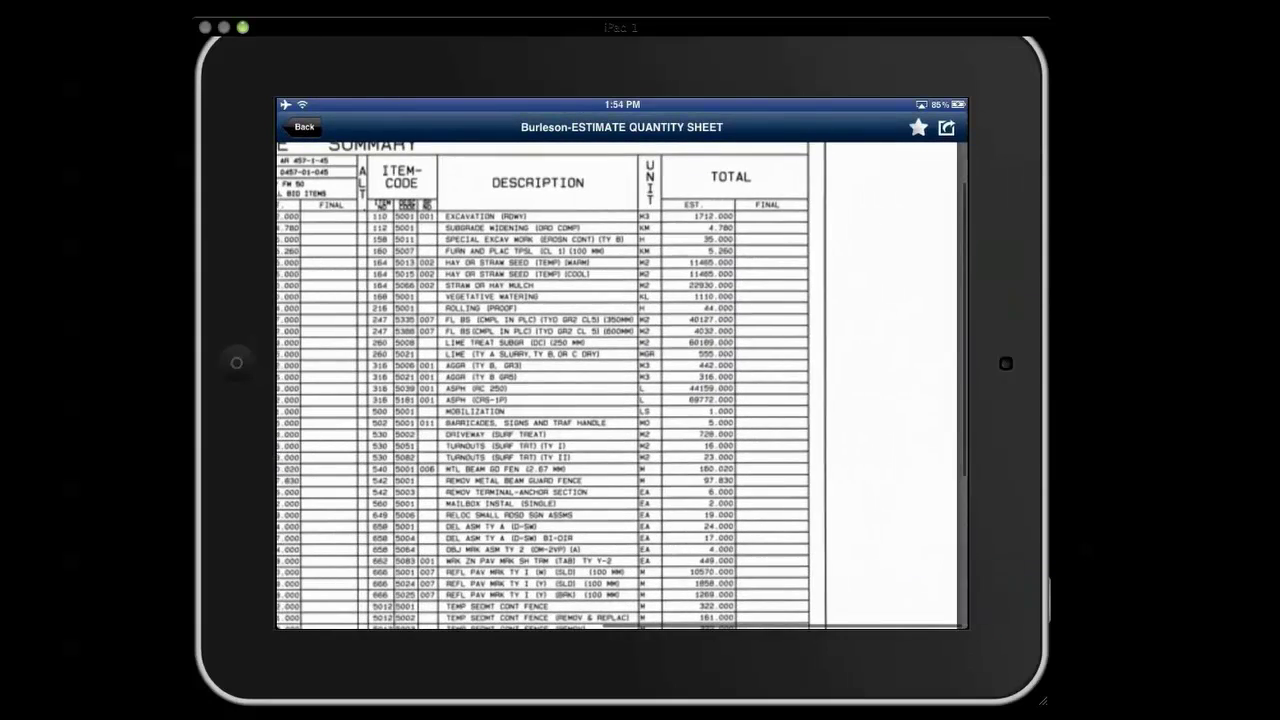
scroll(622, 386, "down", 5)
scroll(622, 386, "up", 10)
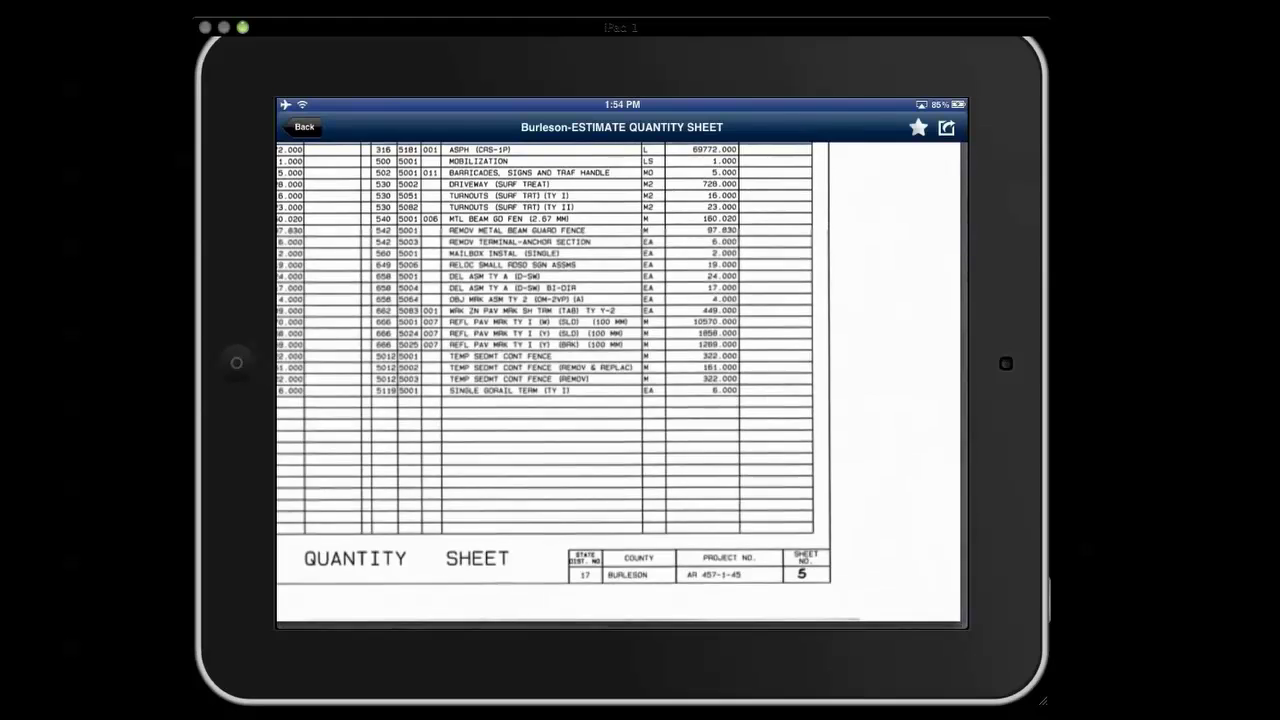
left_click(304, 127)
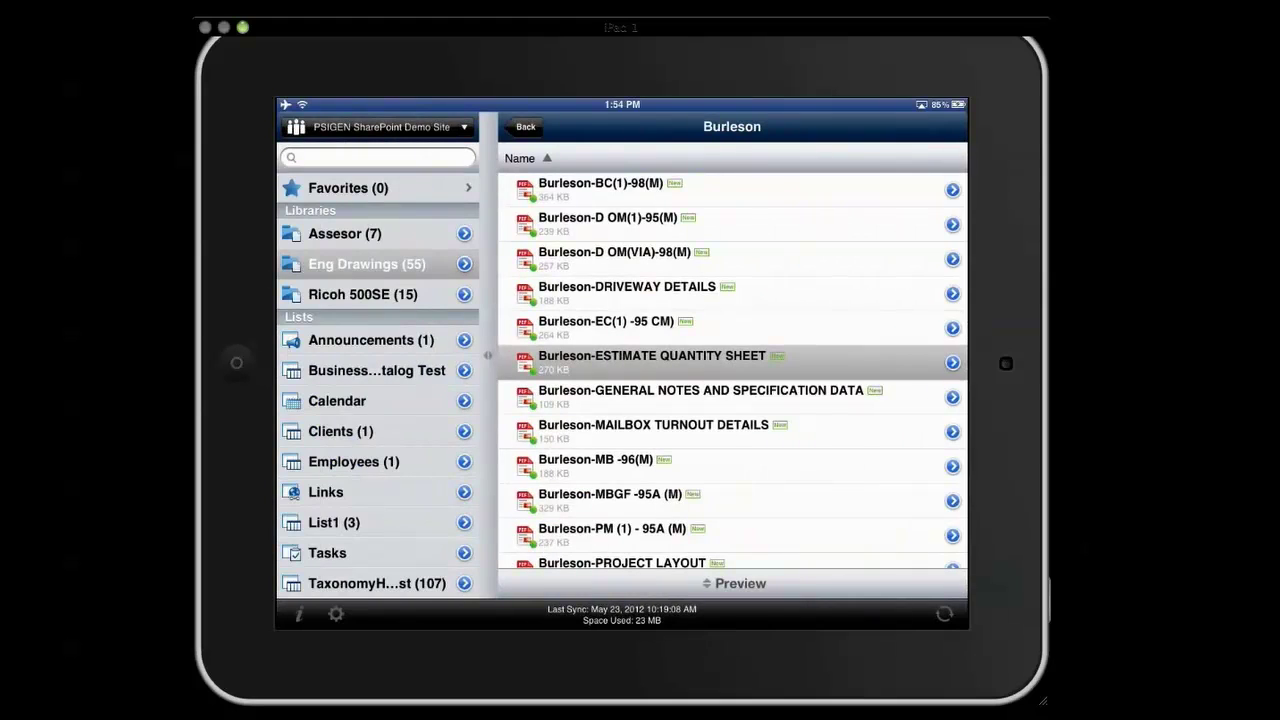
Step: Search the synced content for "driveway" and view the Burleson-DRIVEWAY DETAILS drawing
left_click(378, 157)
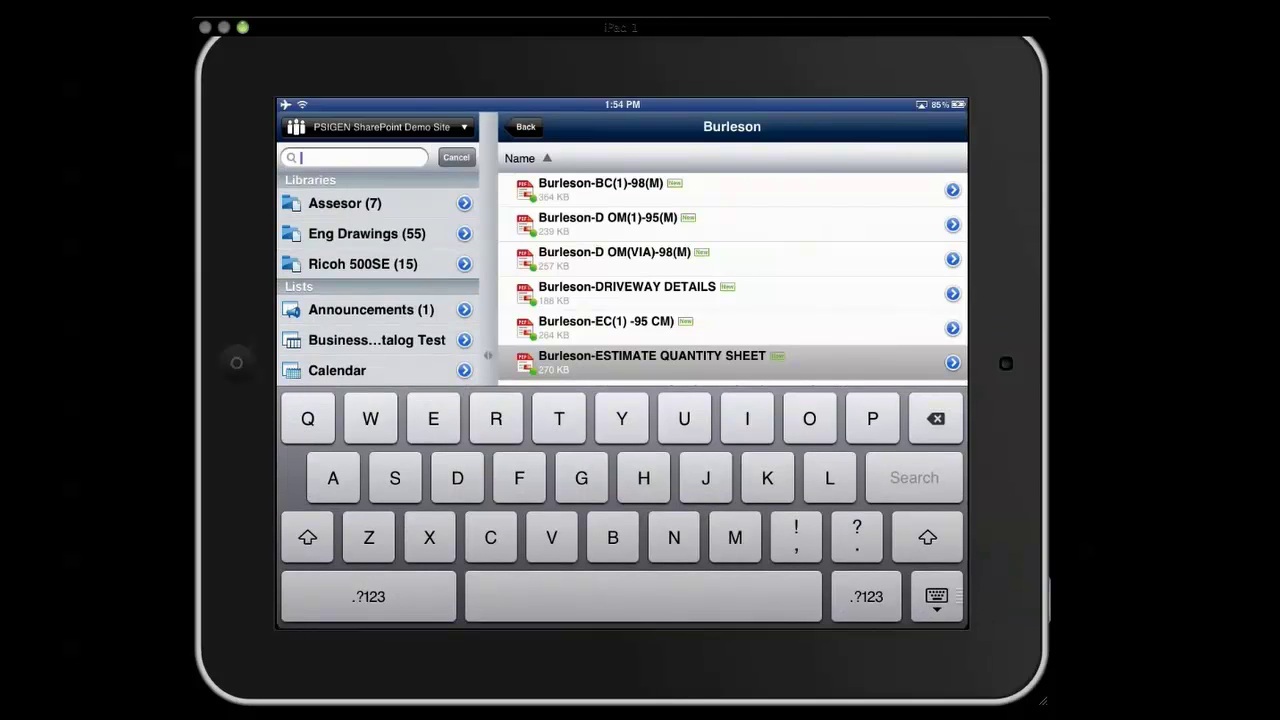
type("drive")
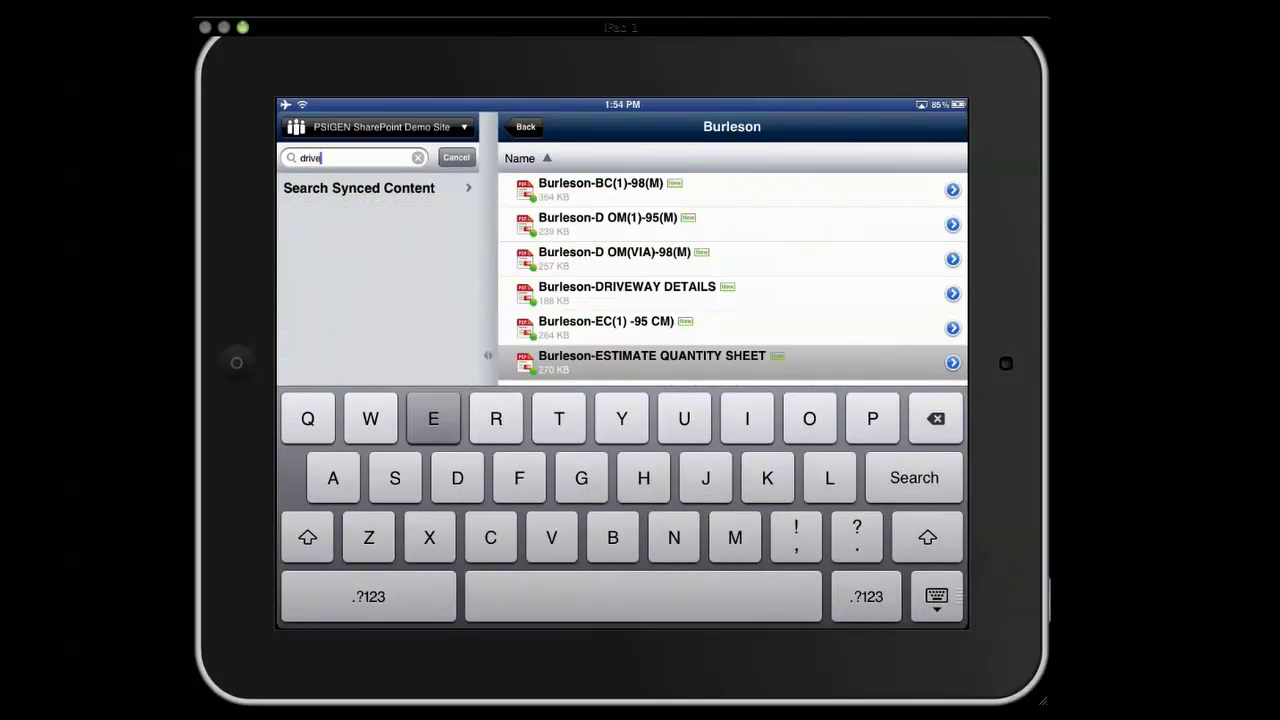
type("way")
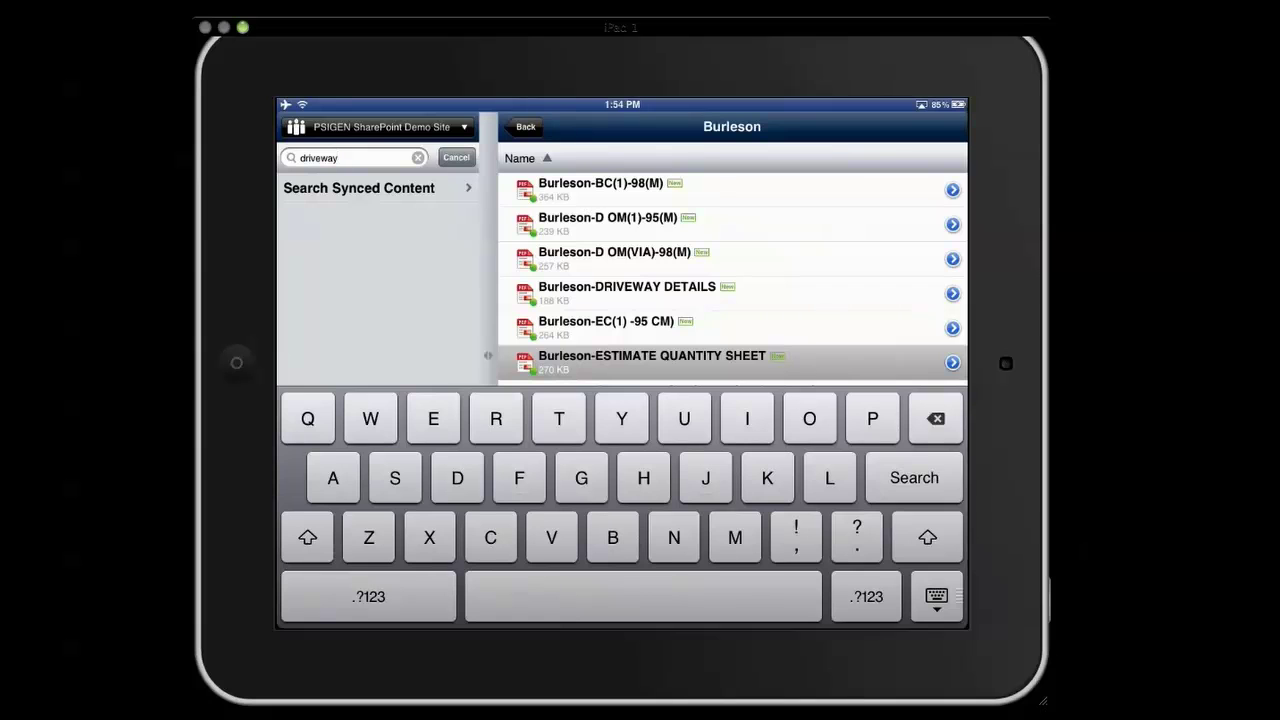
key("Return")
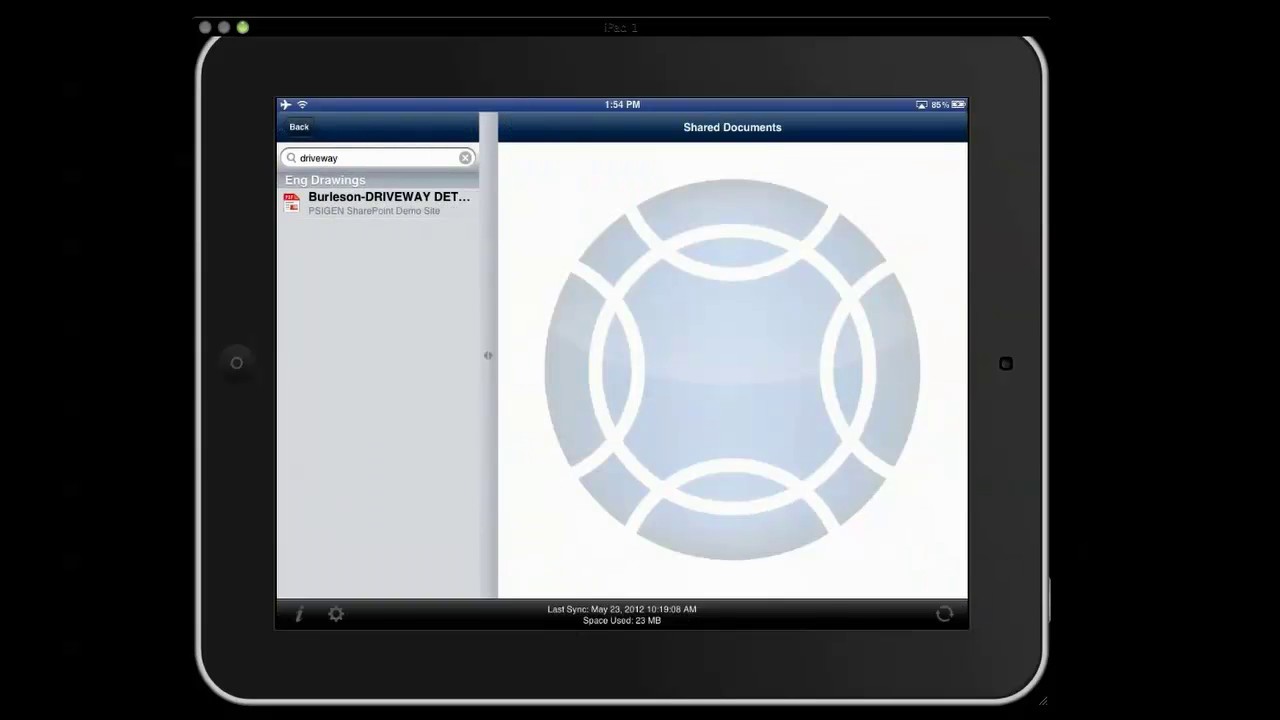
left_click(389, 200)
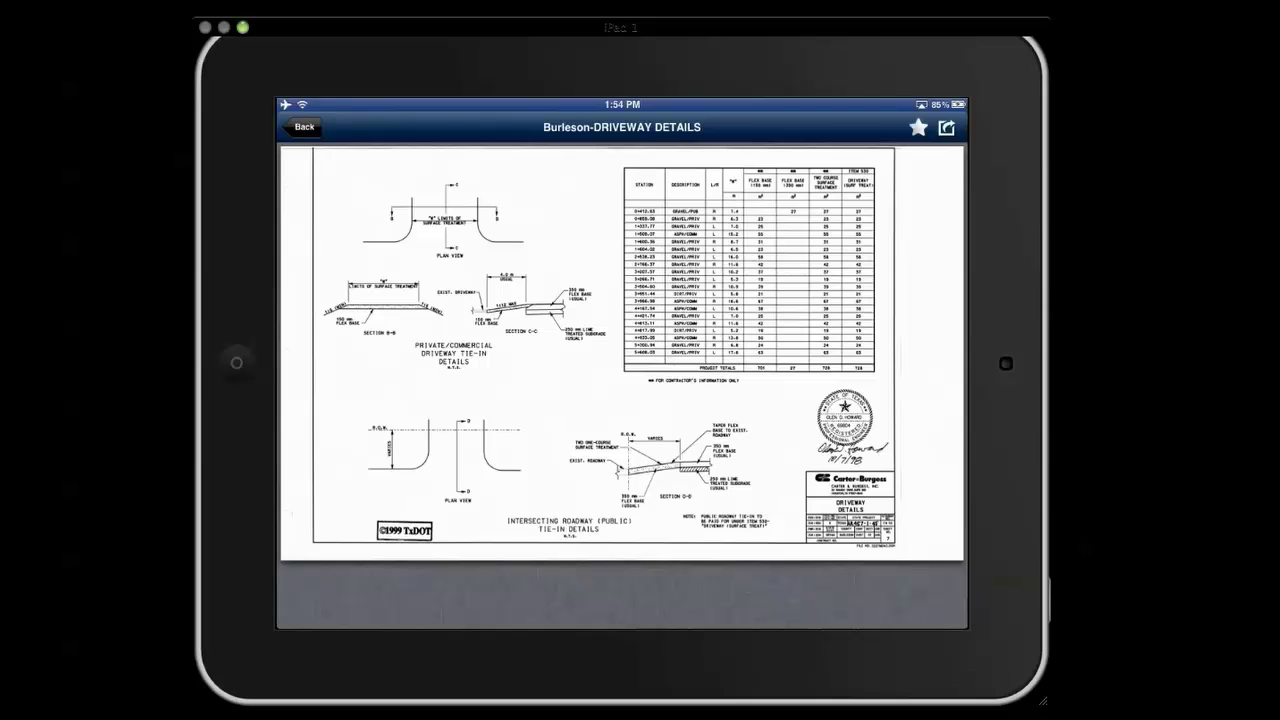
left_click(304, 127)
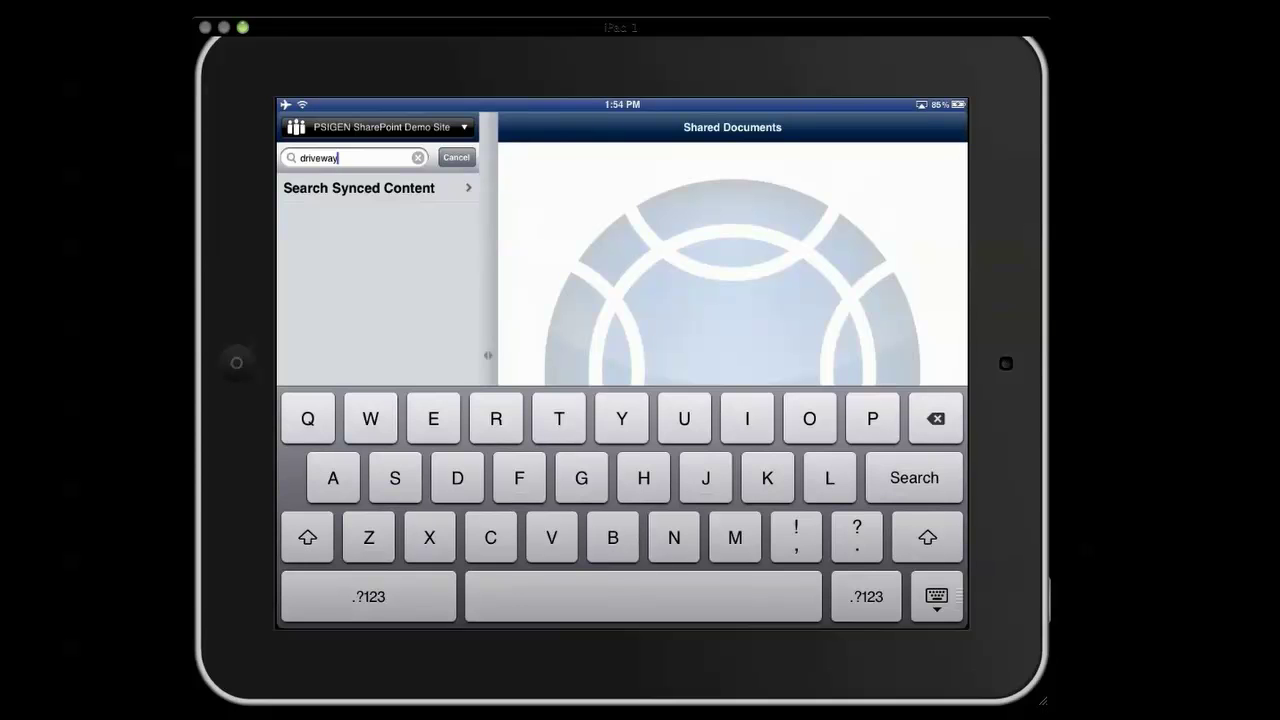
Step: Reselect the PSIGEN SharePoint Demo Site and view map 8246 15 from the 8246 folder of the Assesor library
left_click(380, 127)
scroll(424, 280, "down", 3)
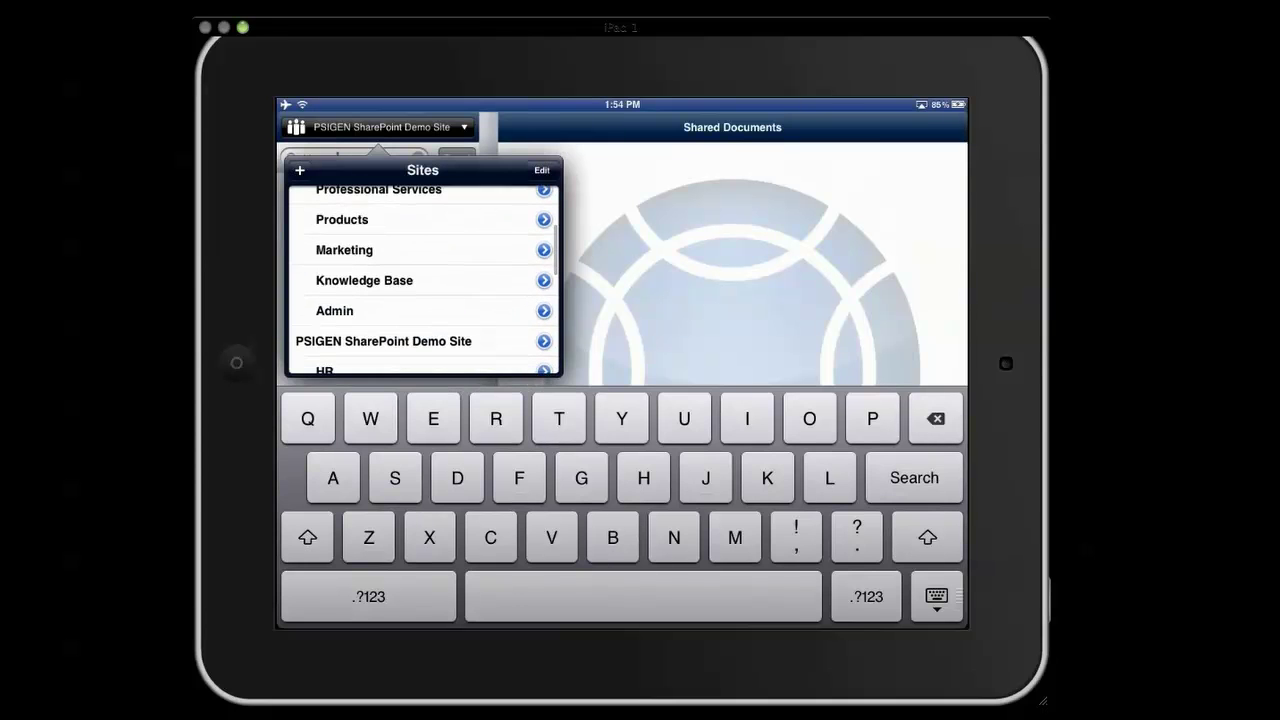
left_click(380, 340)
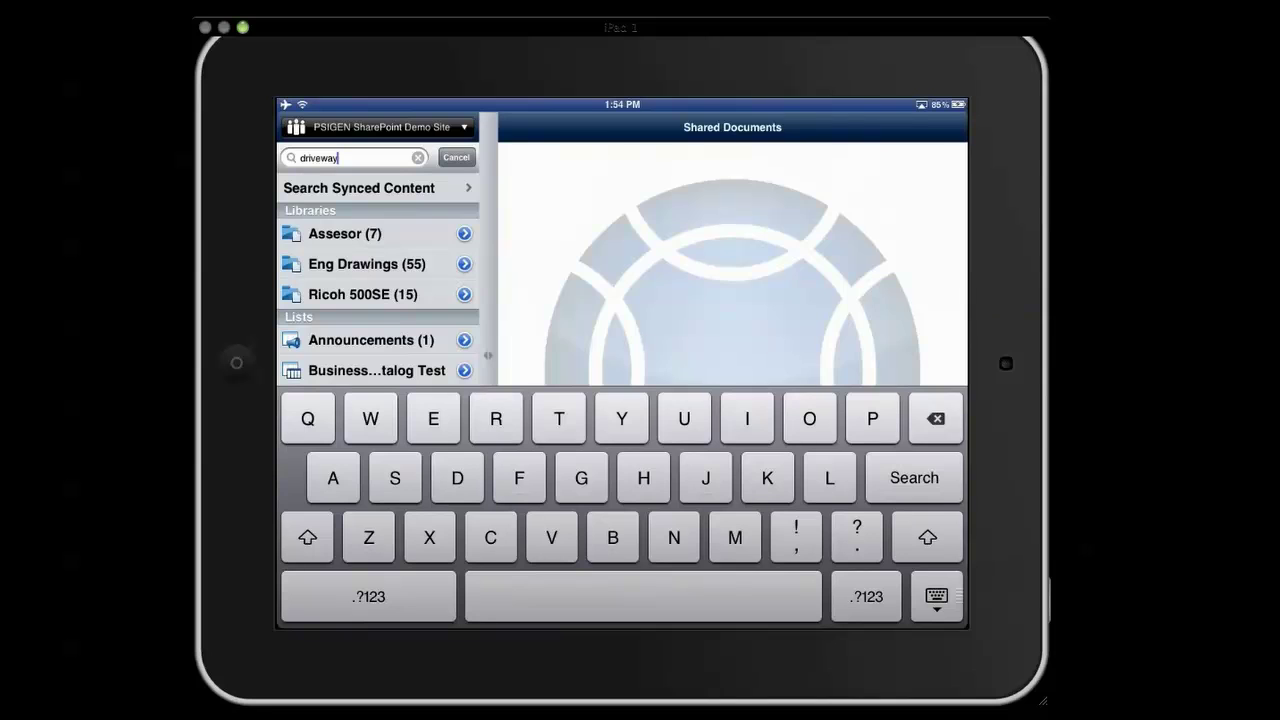
left_click(345, 233)
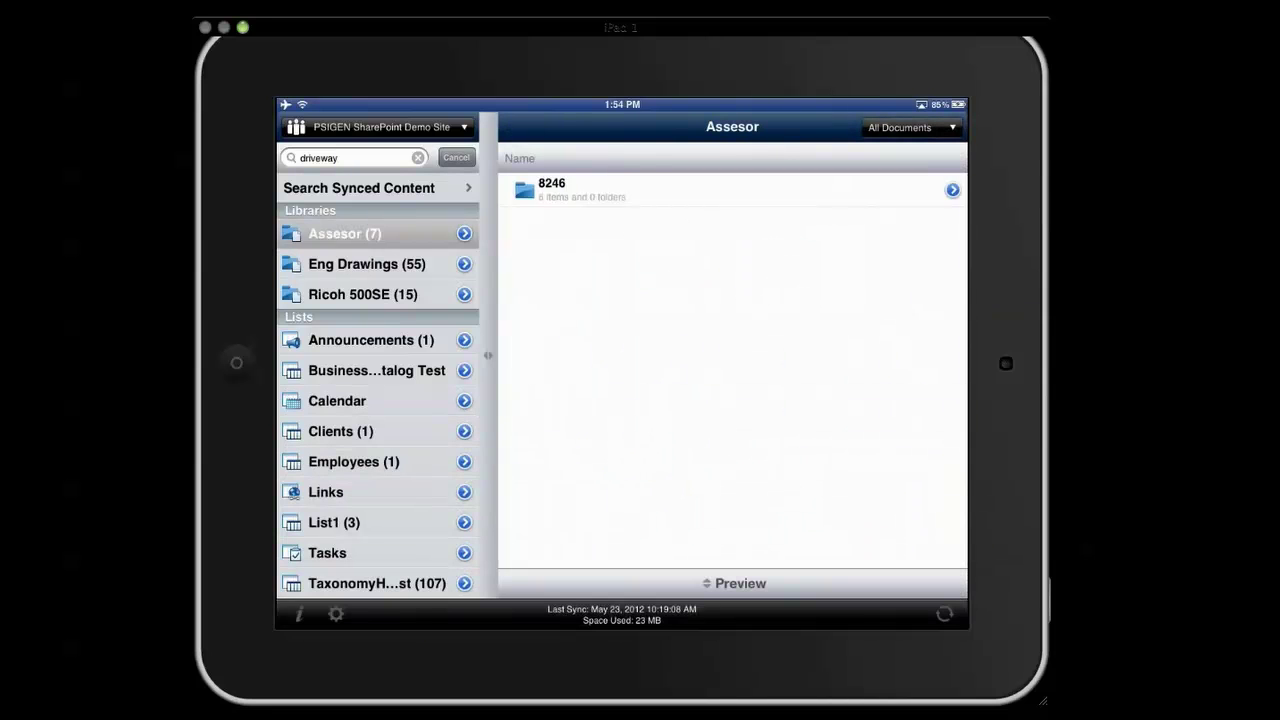
left_click(551, 189)
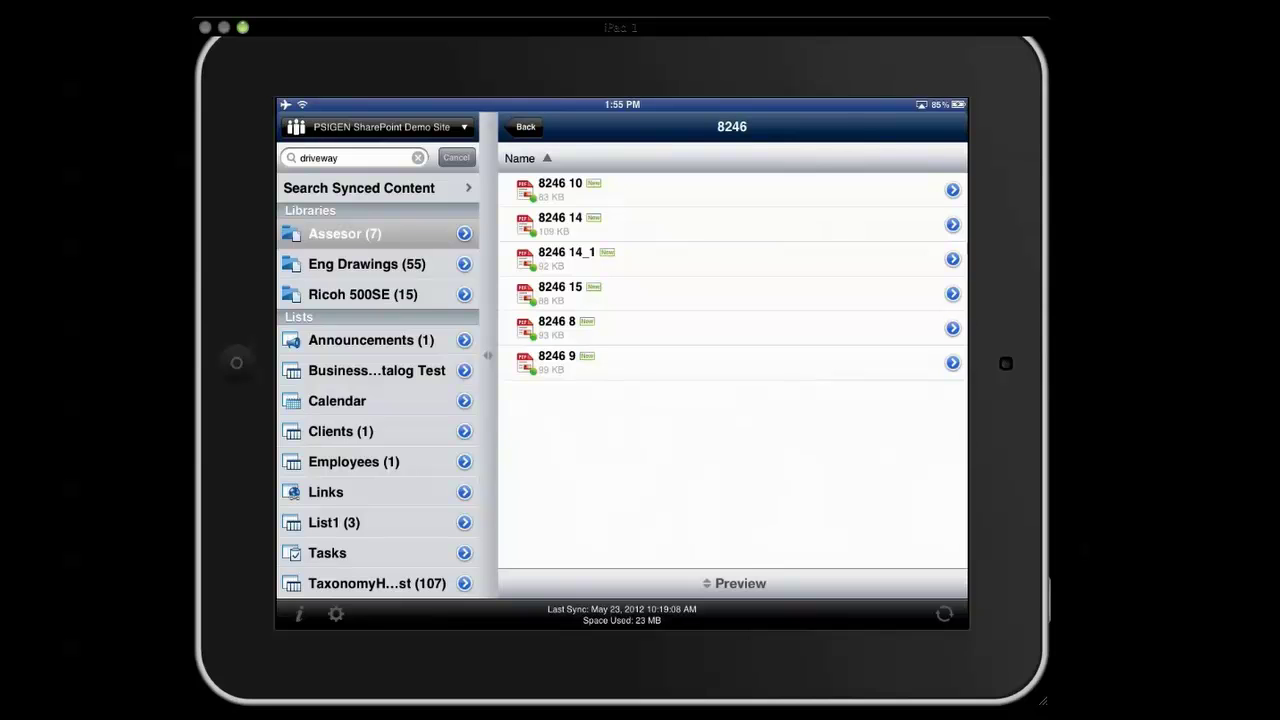
left_click(560, 291)
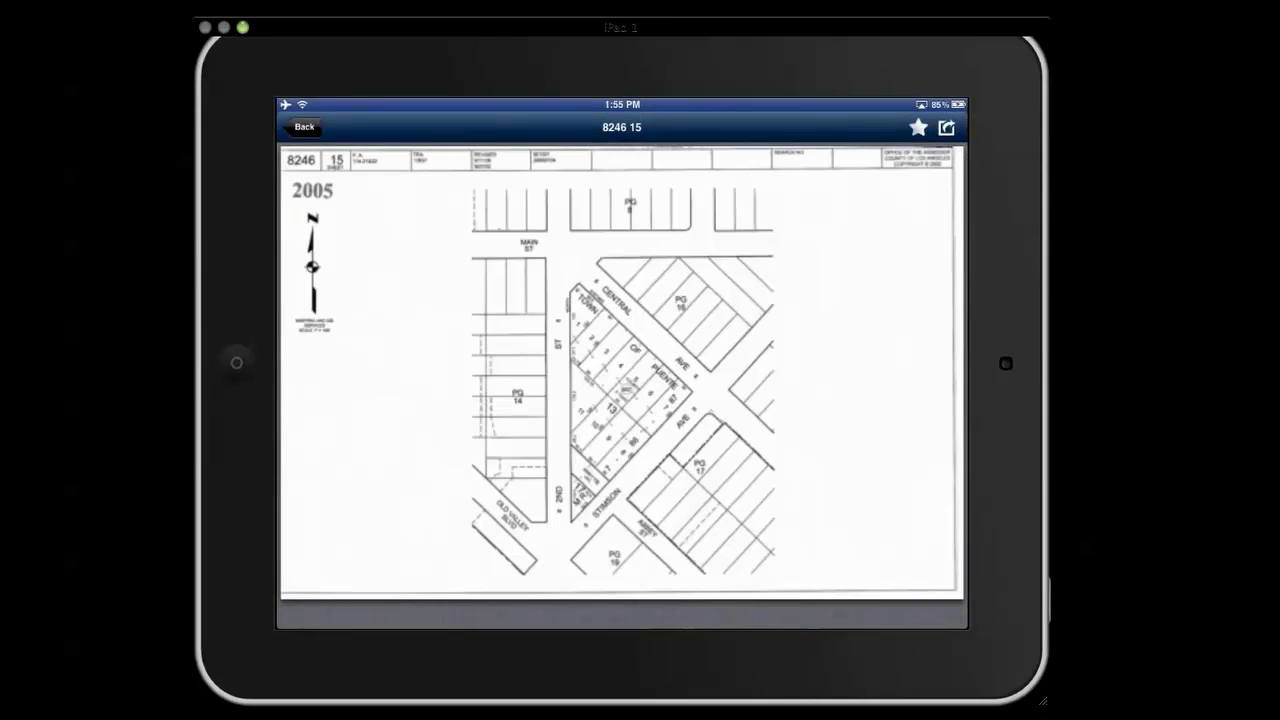